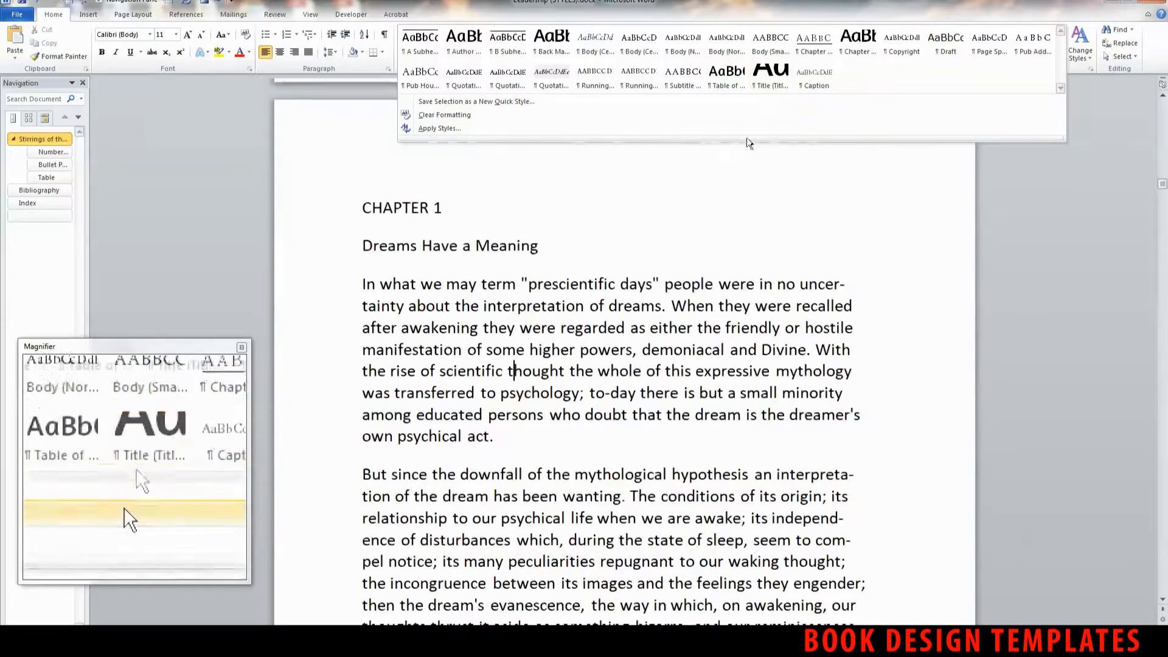
Examine the unformatted Chapter 1 text, including its chapter number, title, opening paragraph, body text and subheadings on the following pages.
click(620, 273)
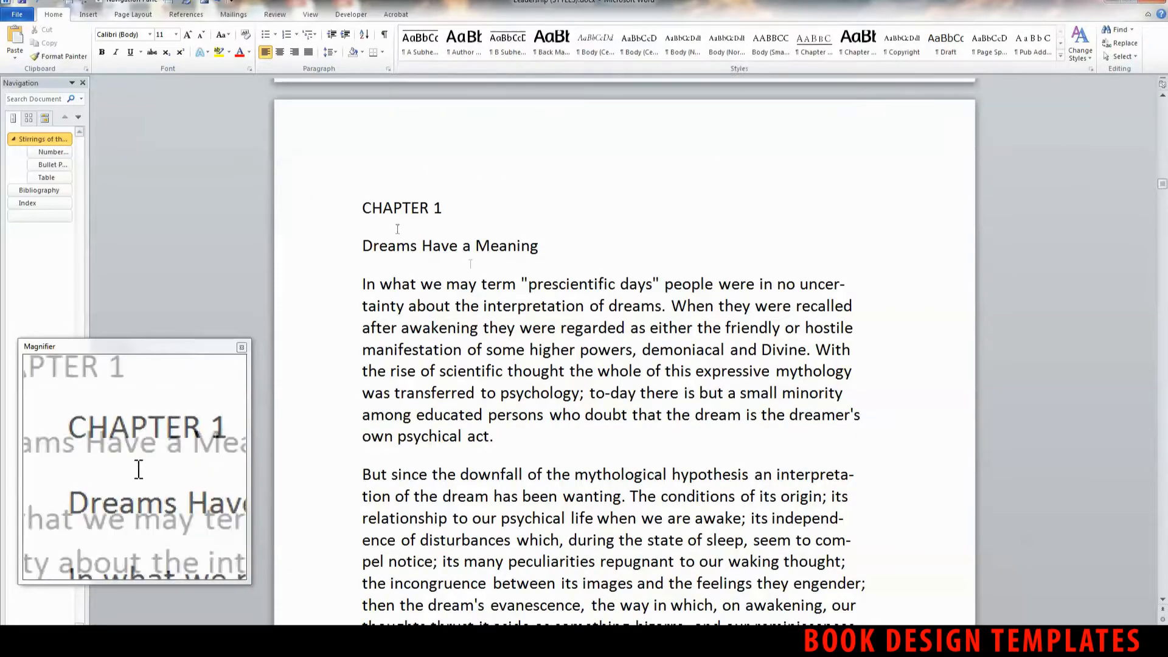
scroll(470, 263, up, 3)
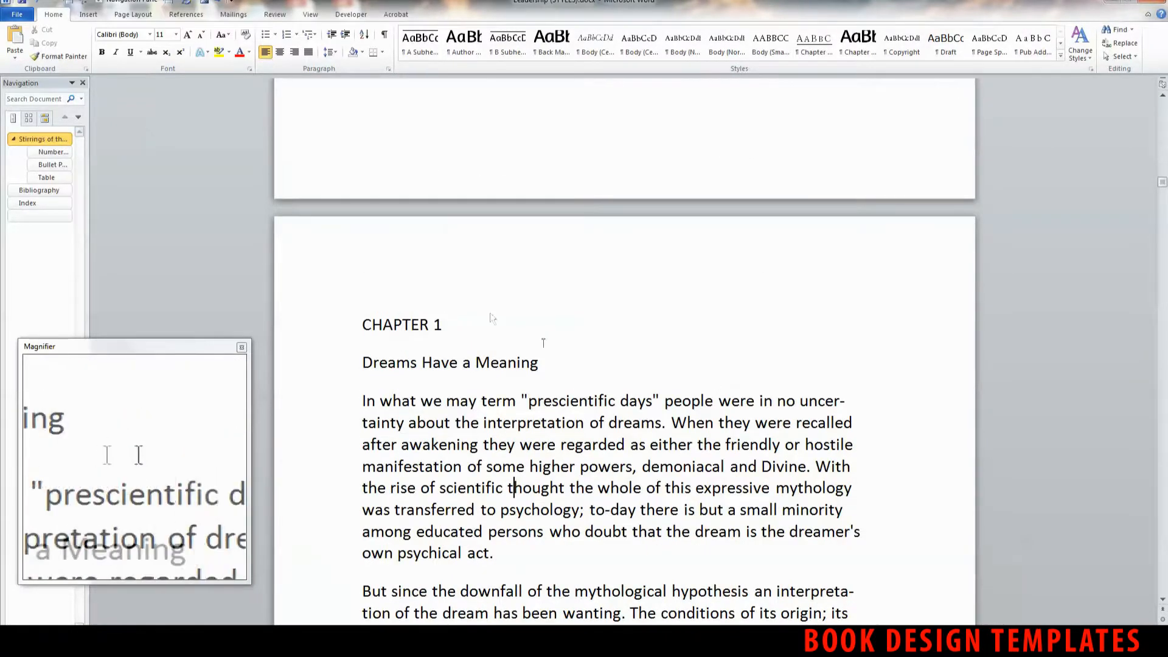
scroll(543, 343, down, 3)
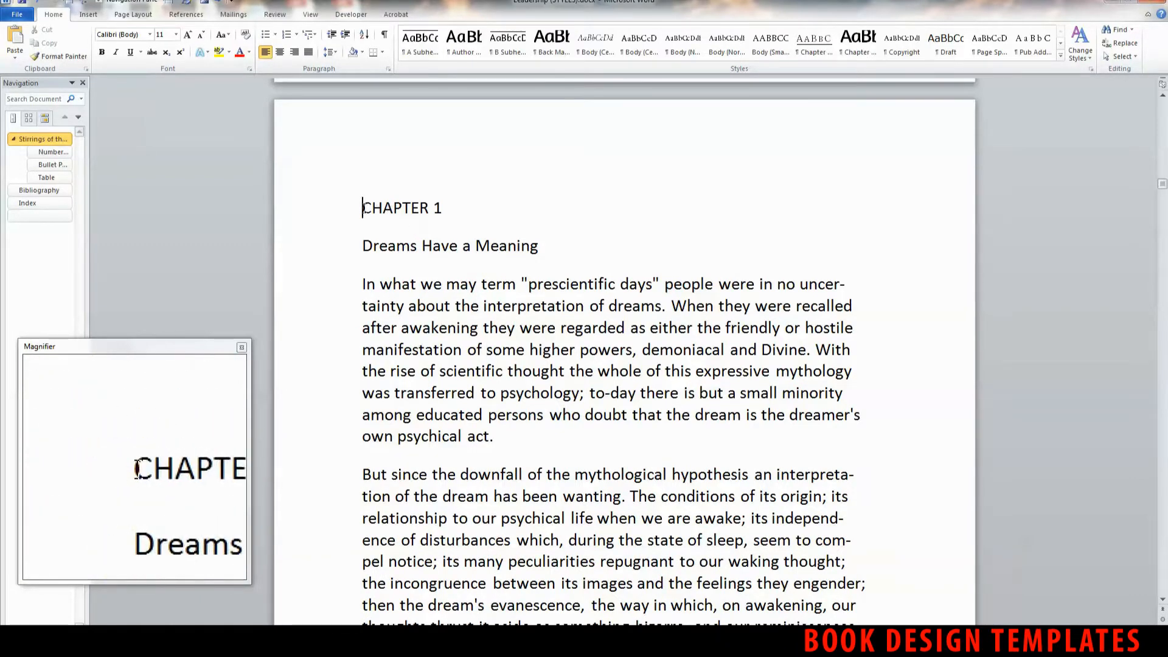
drag(363, 208, 467, 199)
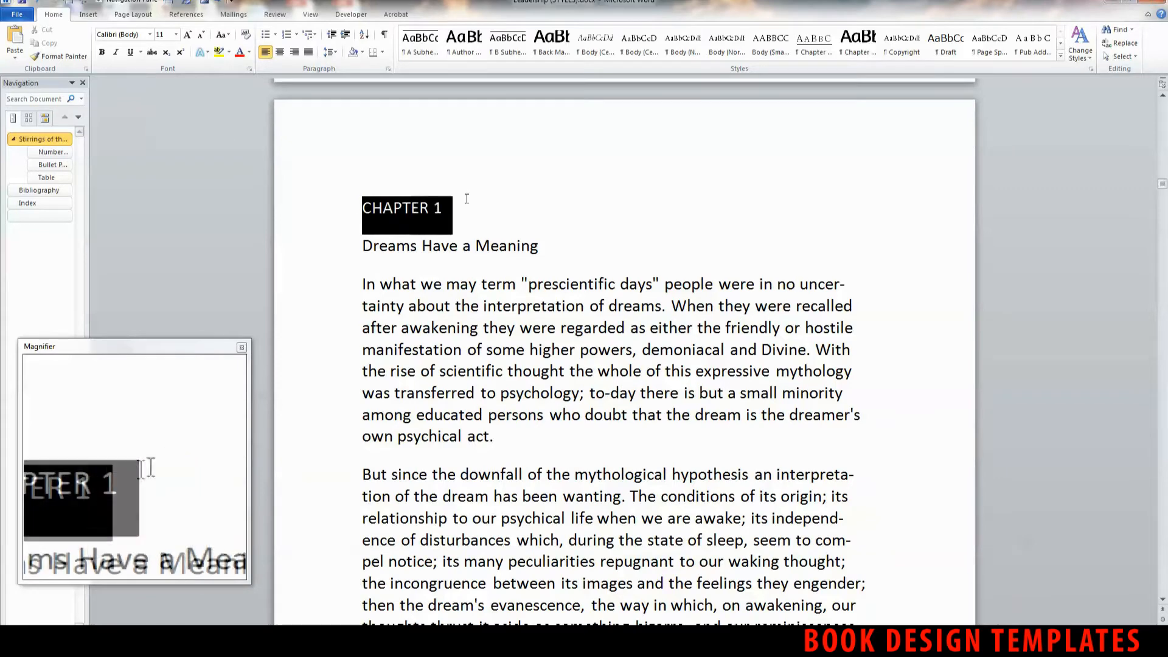
click(447, 224)
drag(364, 245, 568, 260)
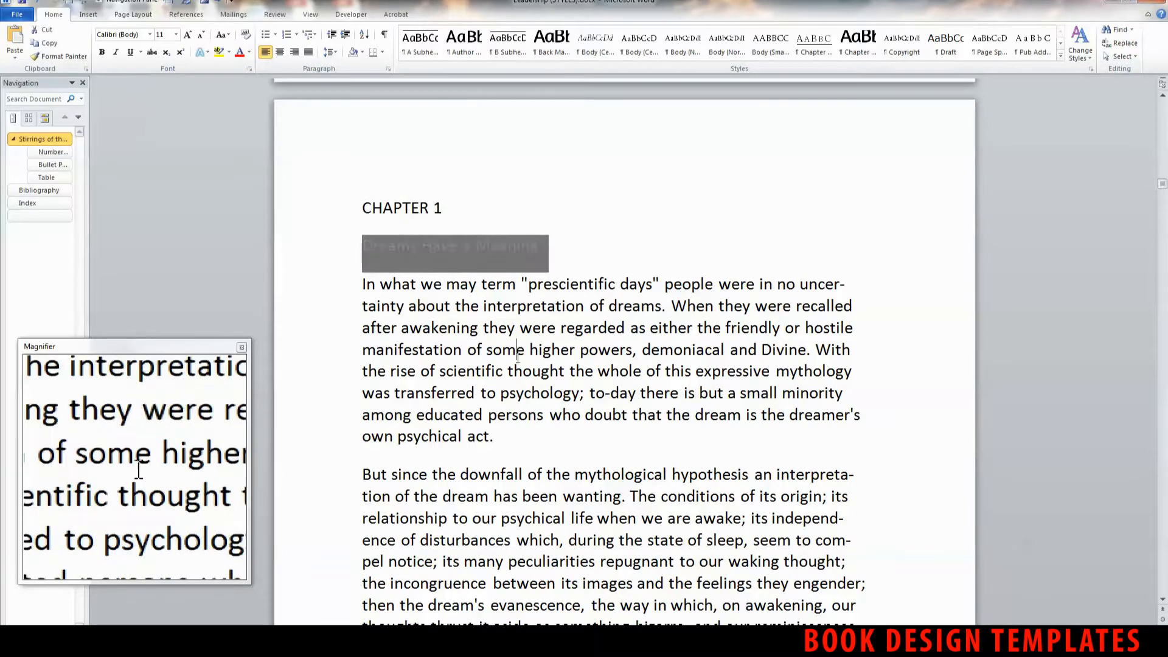
click(364, 284)
scroll(551, 348, down, 15)
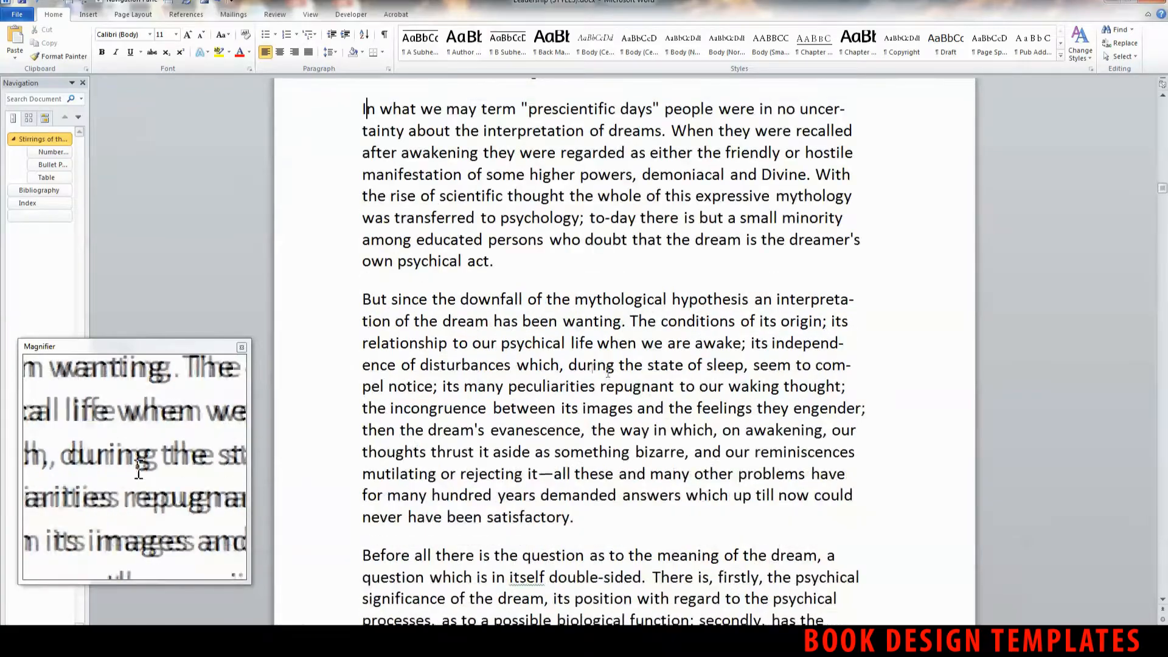
scroll(552, 349, down, 20)
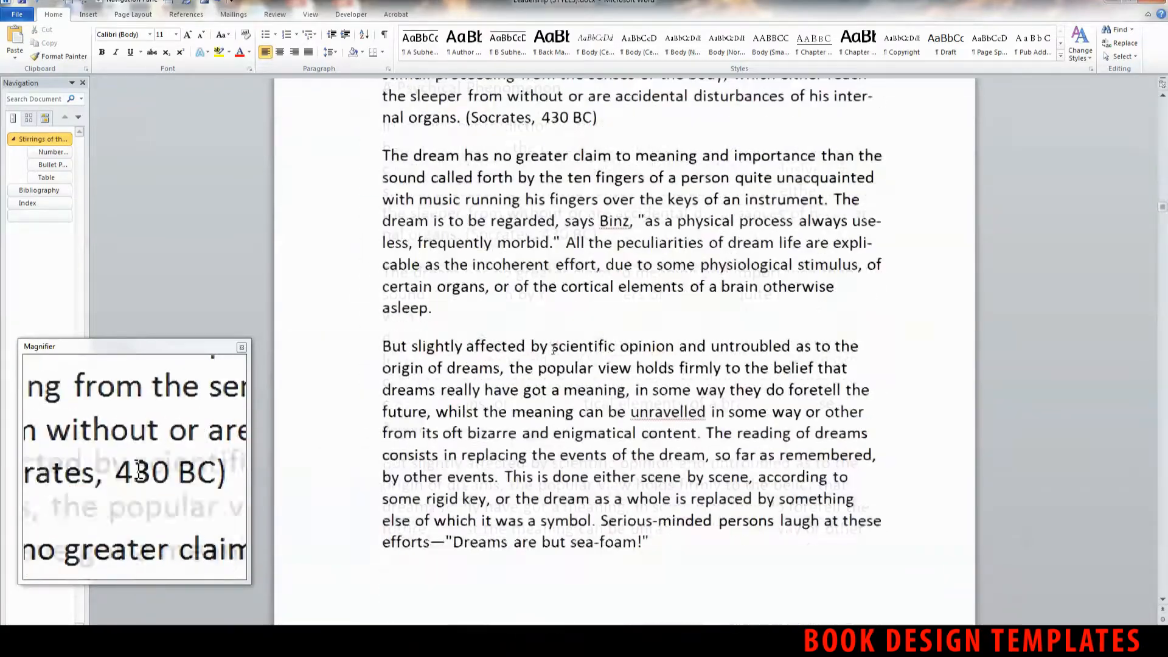
scroll(546, 336, down, 4)
scroll(546, 336, up, 5)
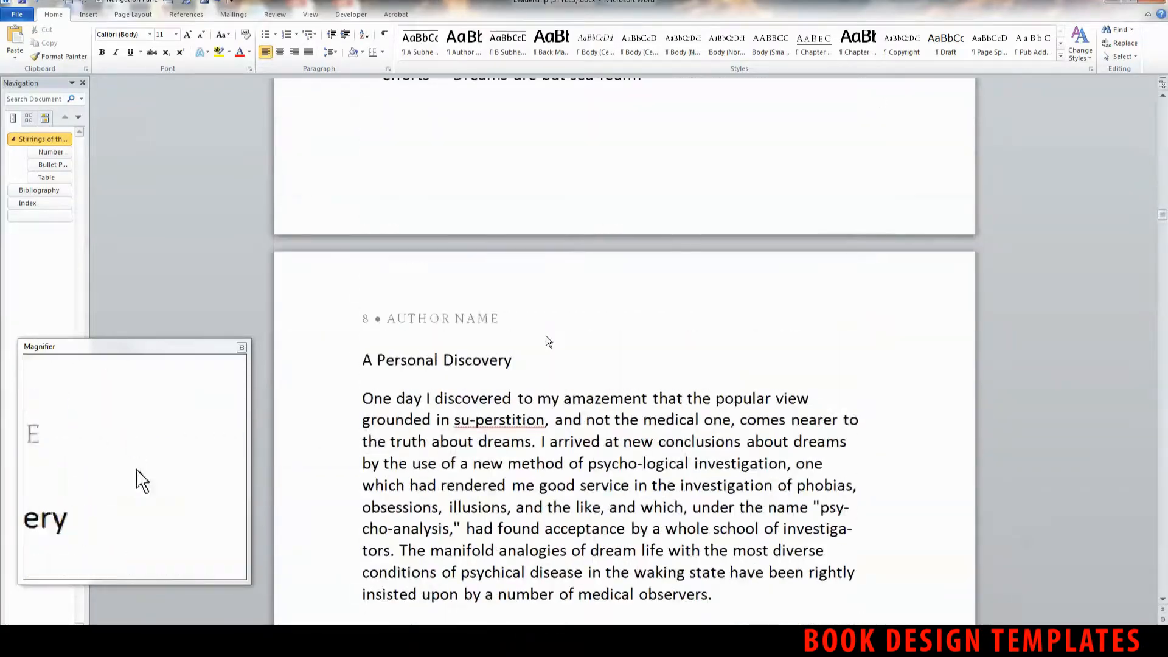
scroll(546, 335, down, 15)
scroll(529, 339, up, 4)
scroll(529, 341, up, 20)
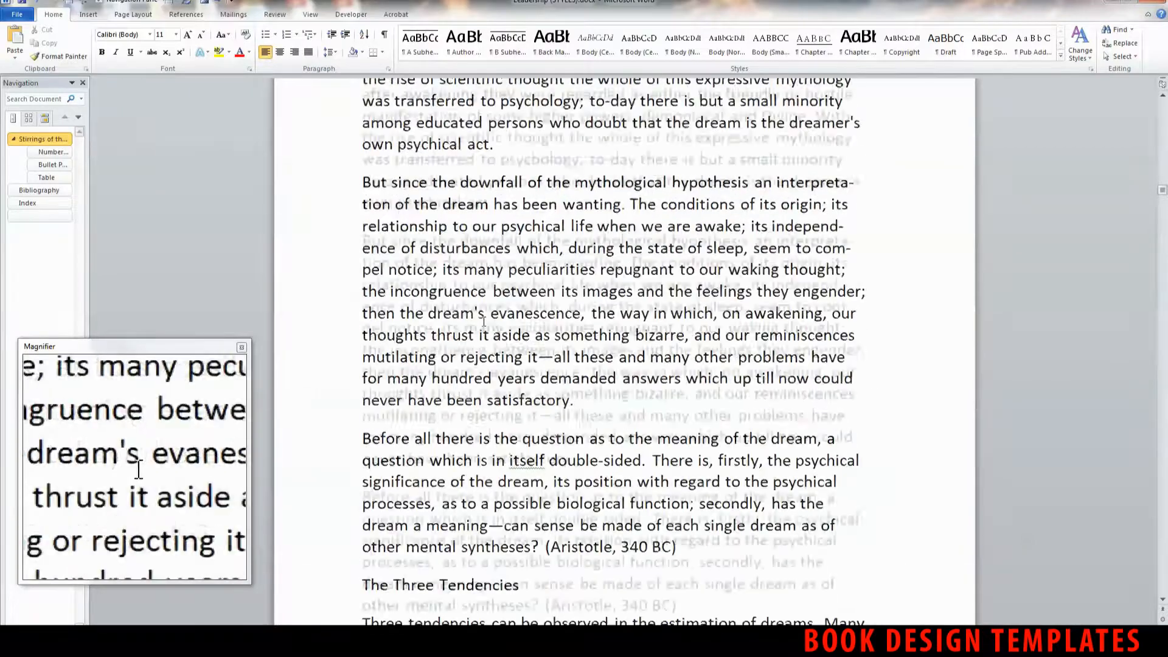
scroll(459, 343, down, 2)
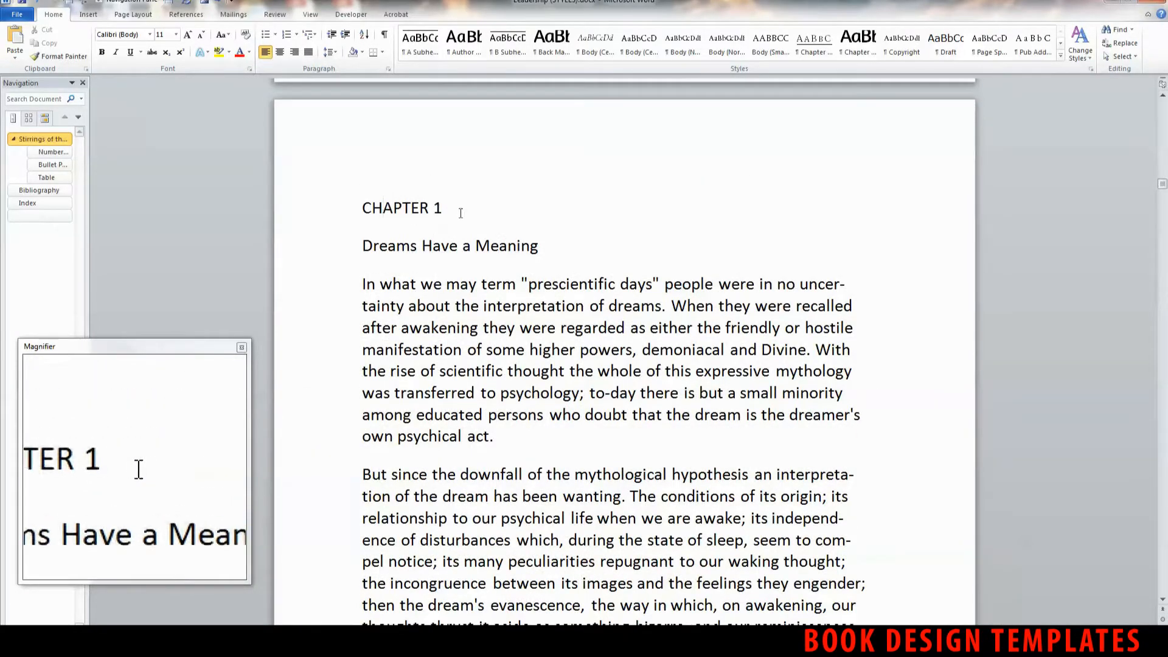
Apply the Chapter Number style to the "CHAPTER 1" line.
drag(438, 211, 382, 212)
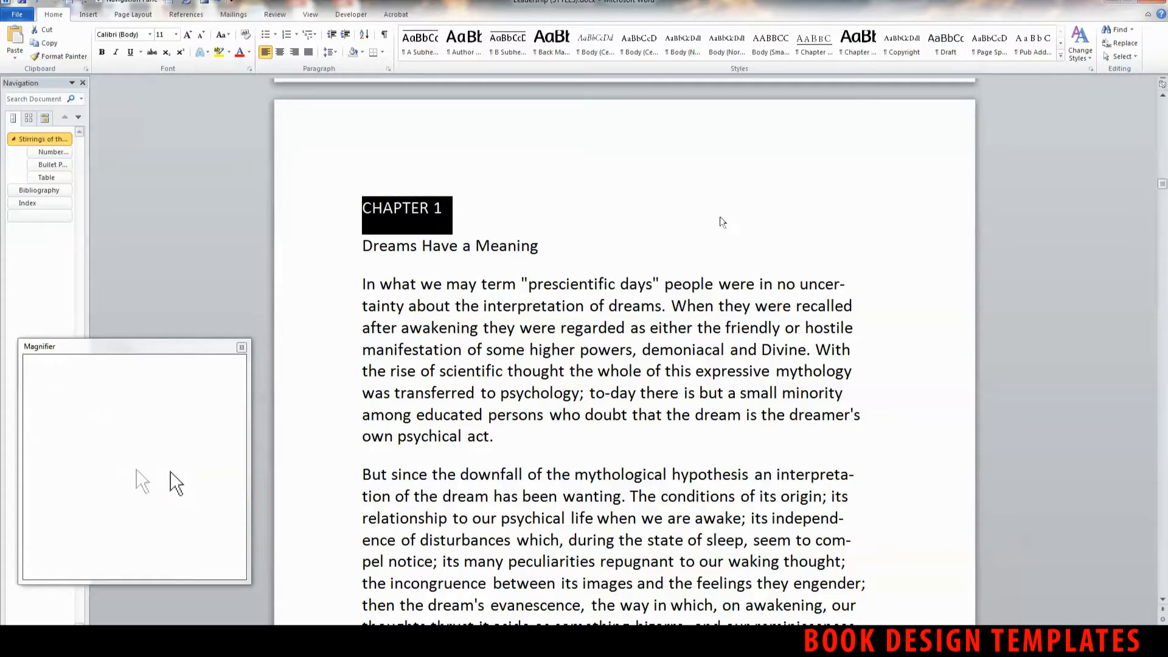
click(815, 54)
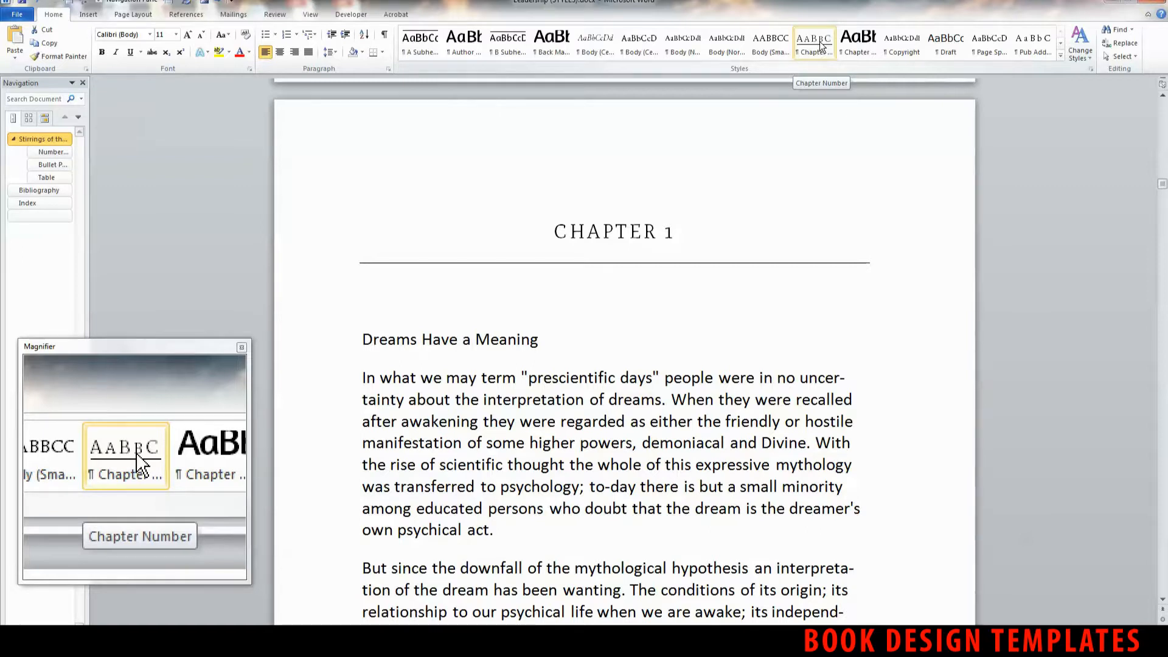
click(821, 45)
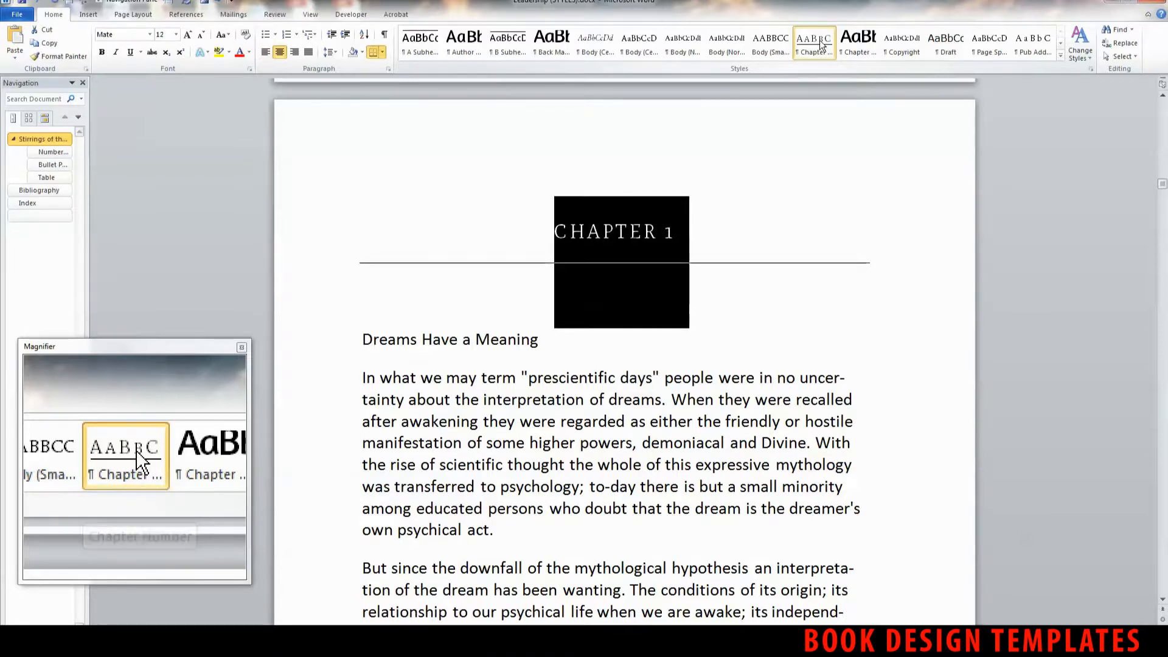
click(766, 278)
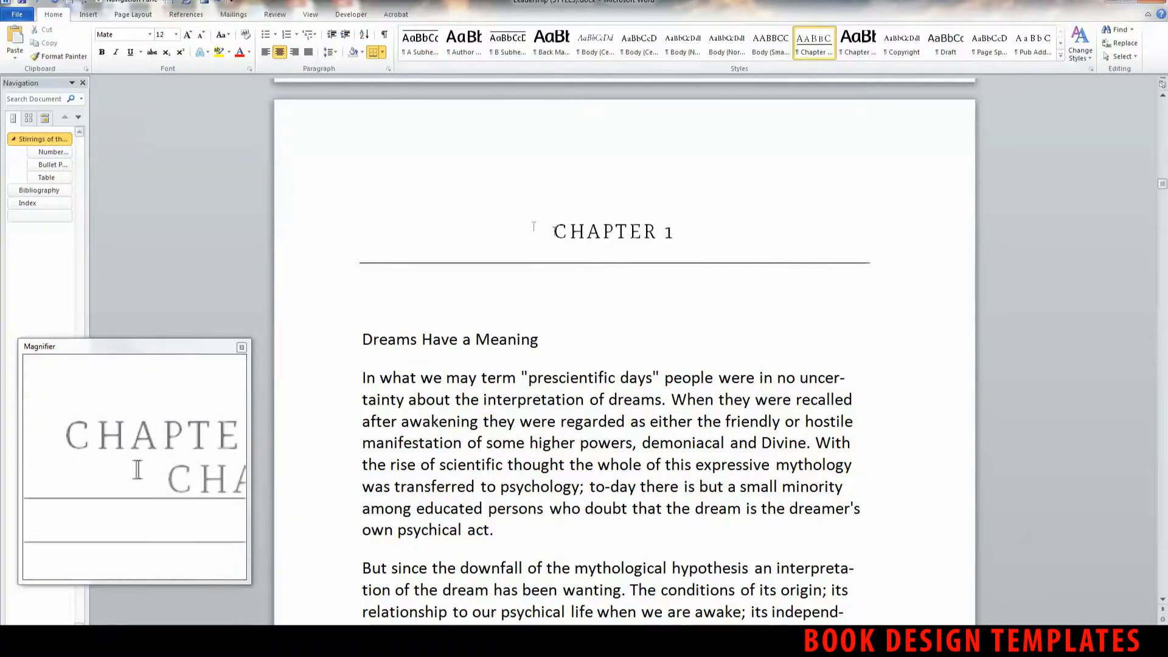
drag(555, 231, 704, 268)
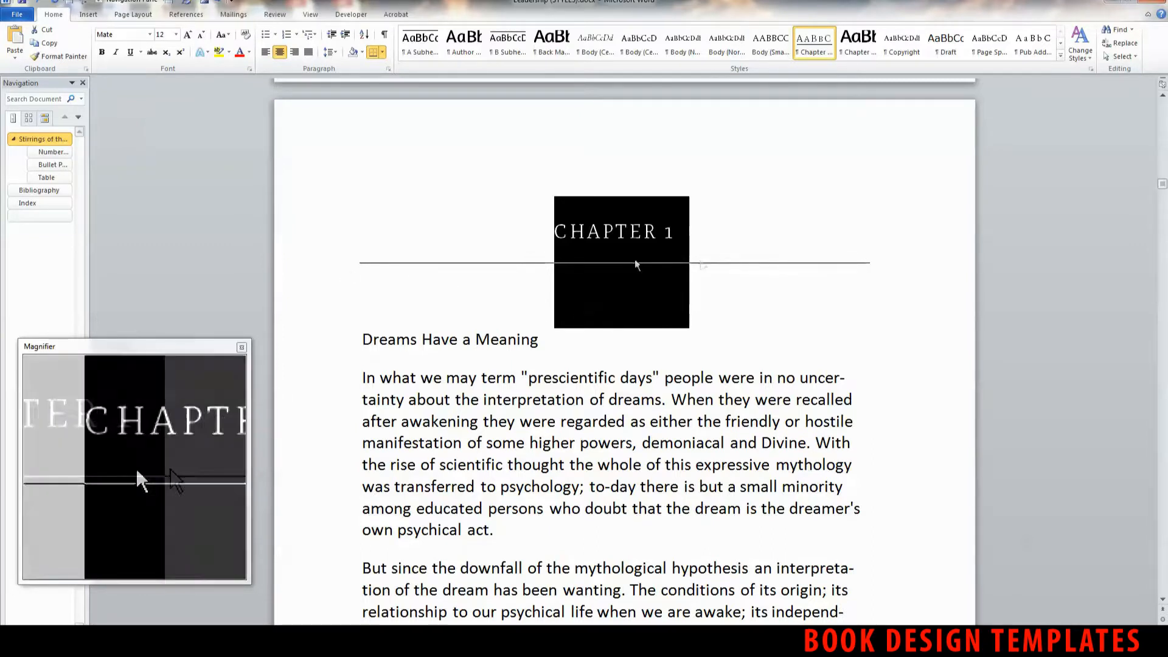
click(722, 314)
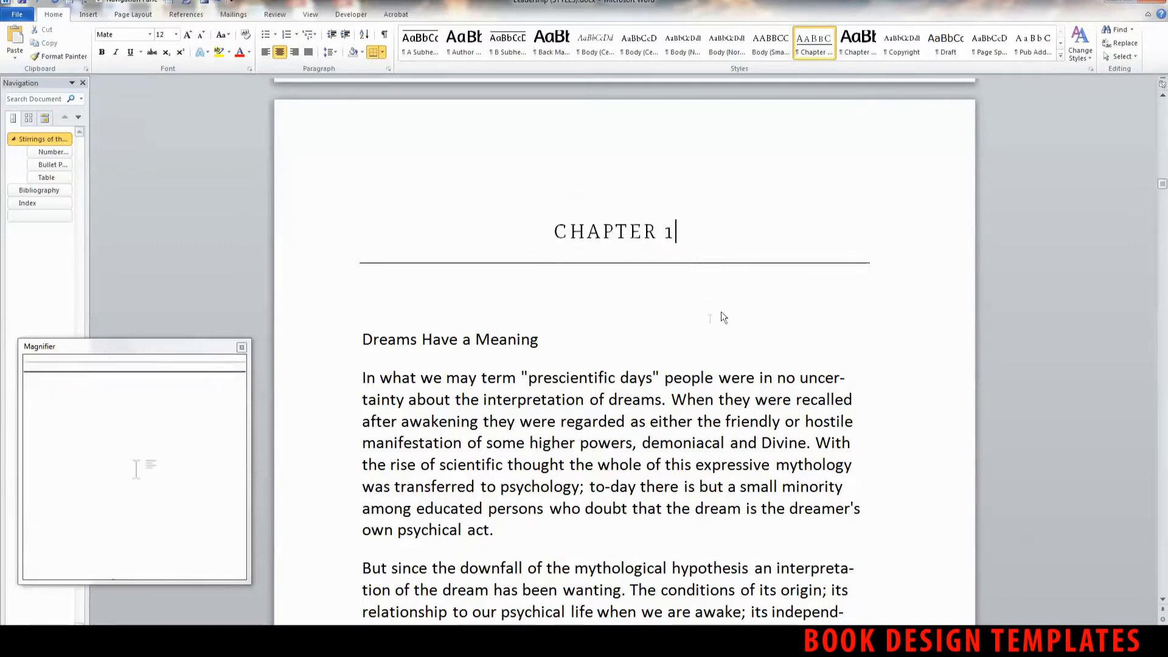
Format the "Dreams Have a Meaning" line with the large, bold chapter title style.
click(398, 338)
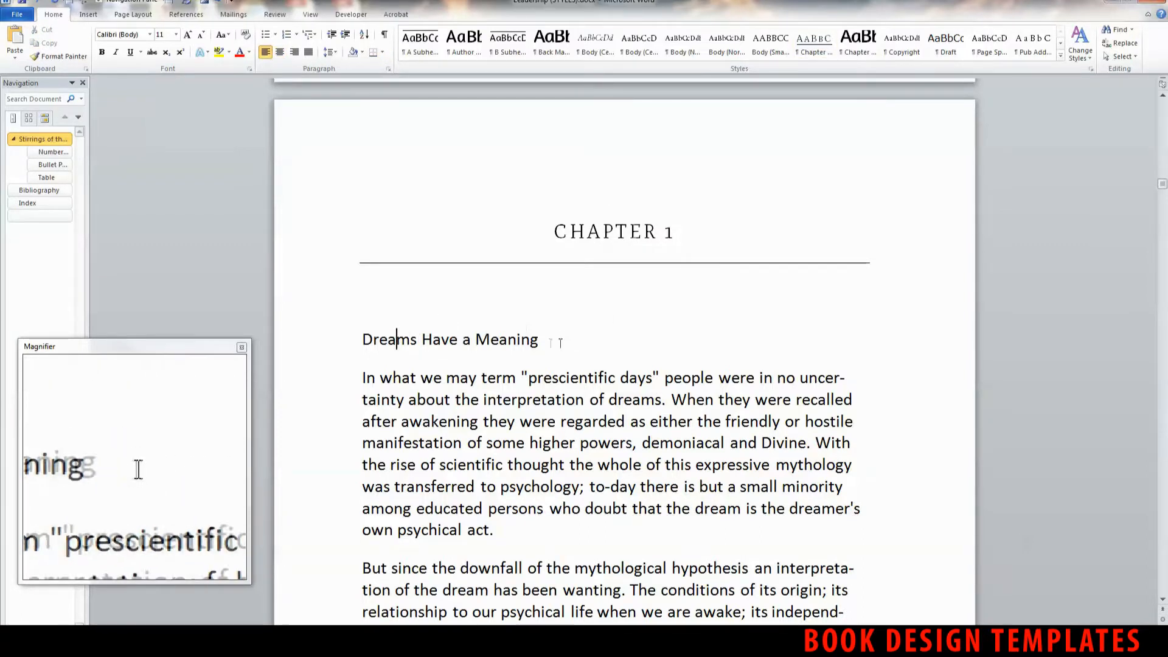
drag(548, 344, 376, 357)
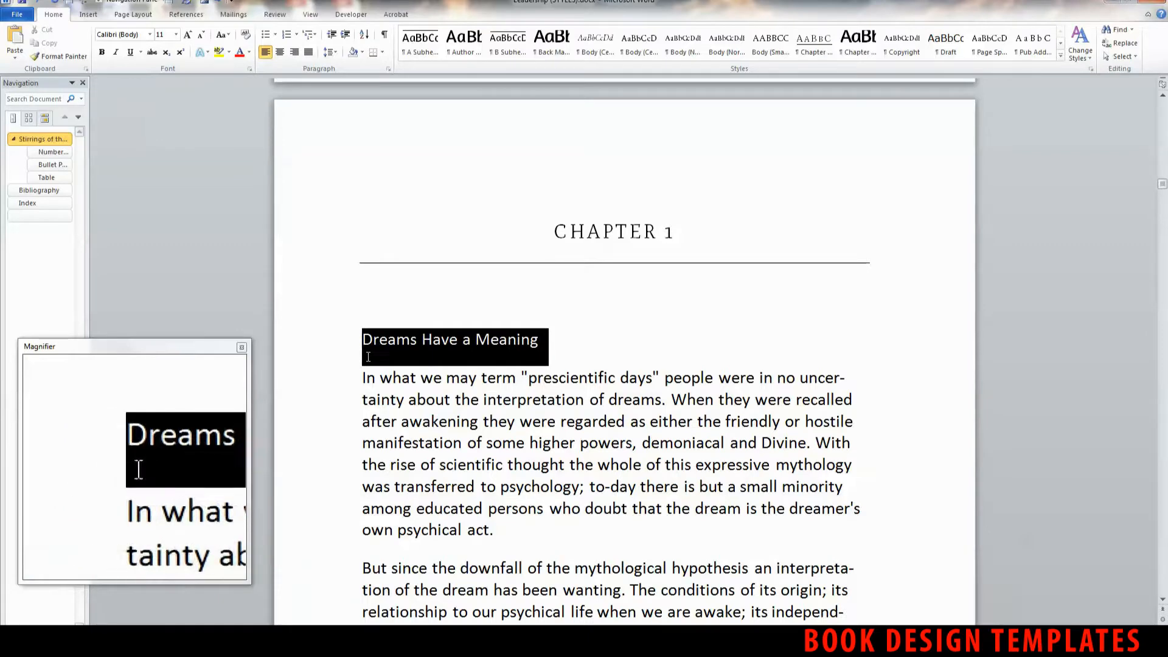
click(851, 53)
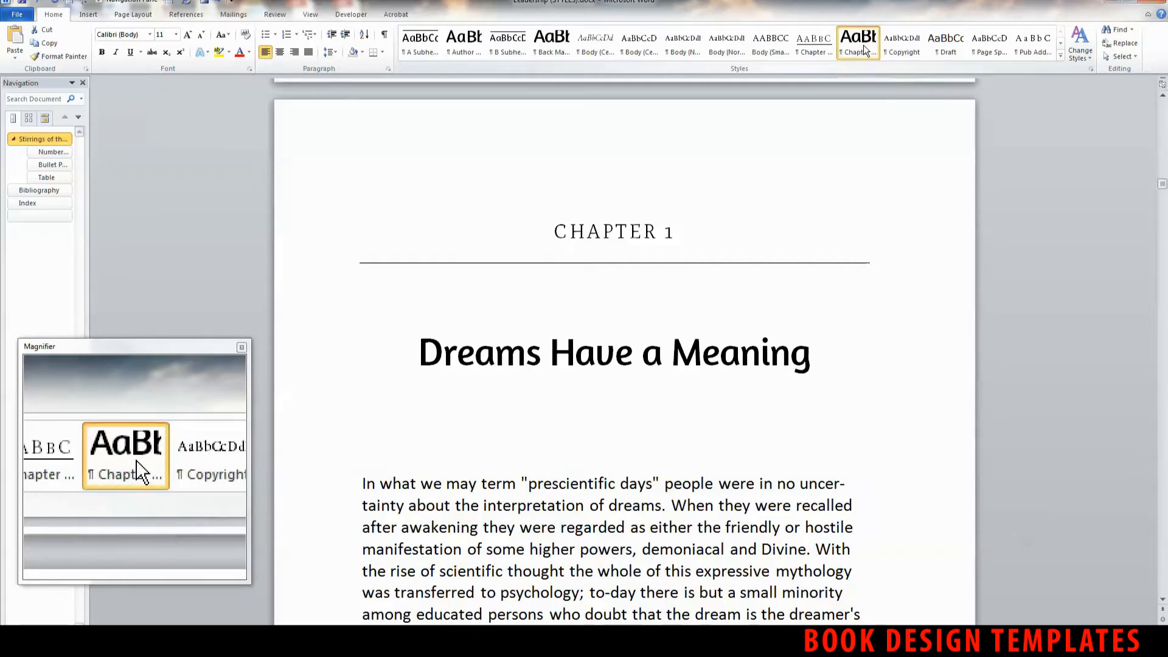
click(864, 45)
Format the chapter's opening paragraph, starting "In what we may term", with the body style that has no first-line indent.
scroll(608, 426, down, 3)
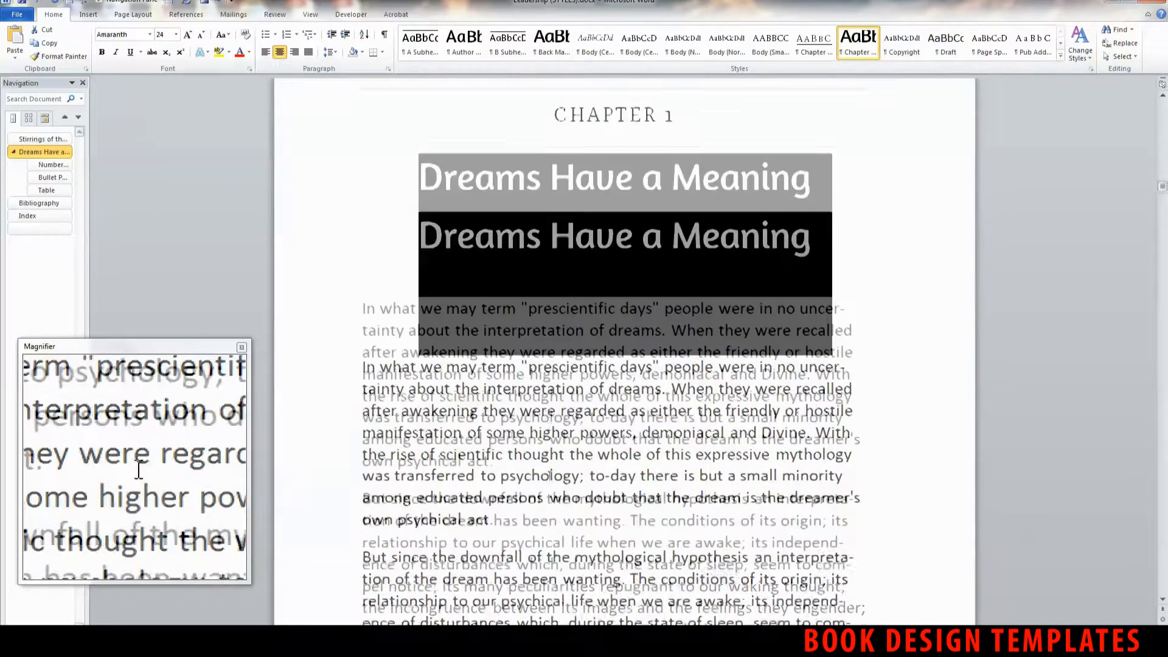
click(462, 331)
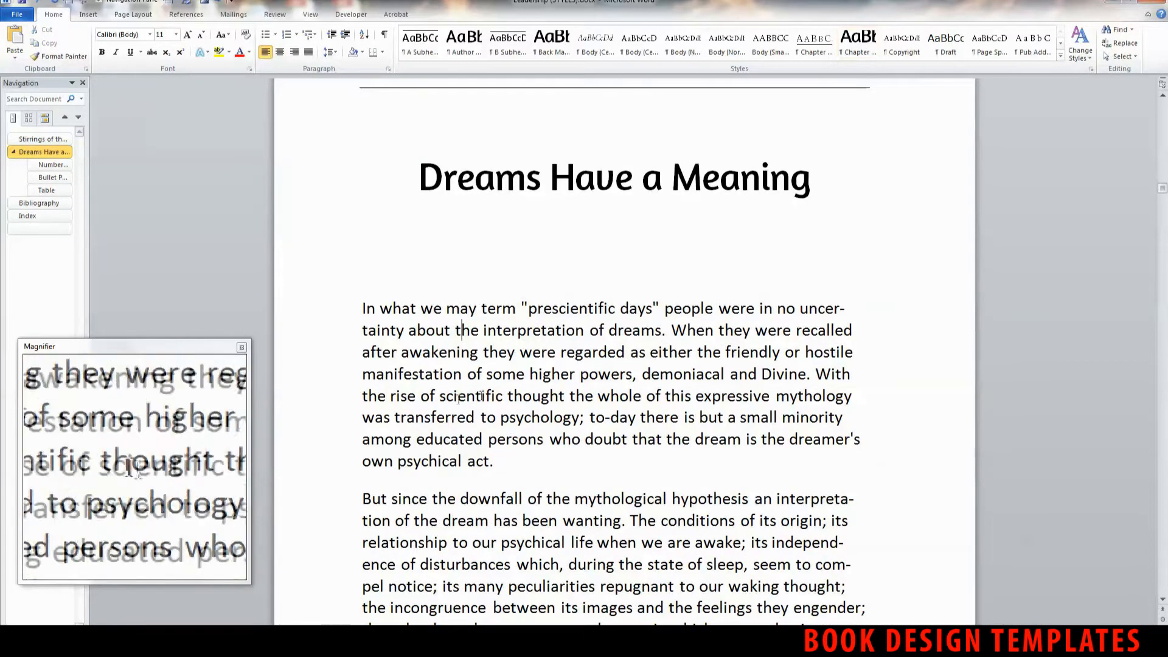
scroll(492, 433, down, 2)
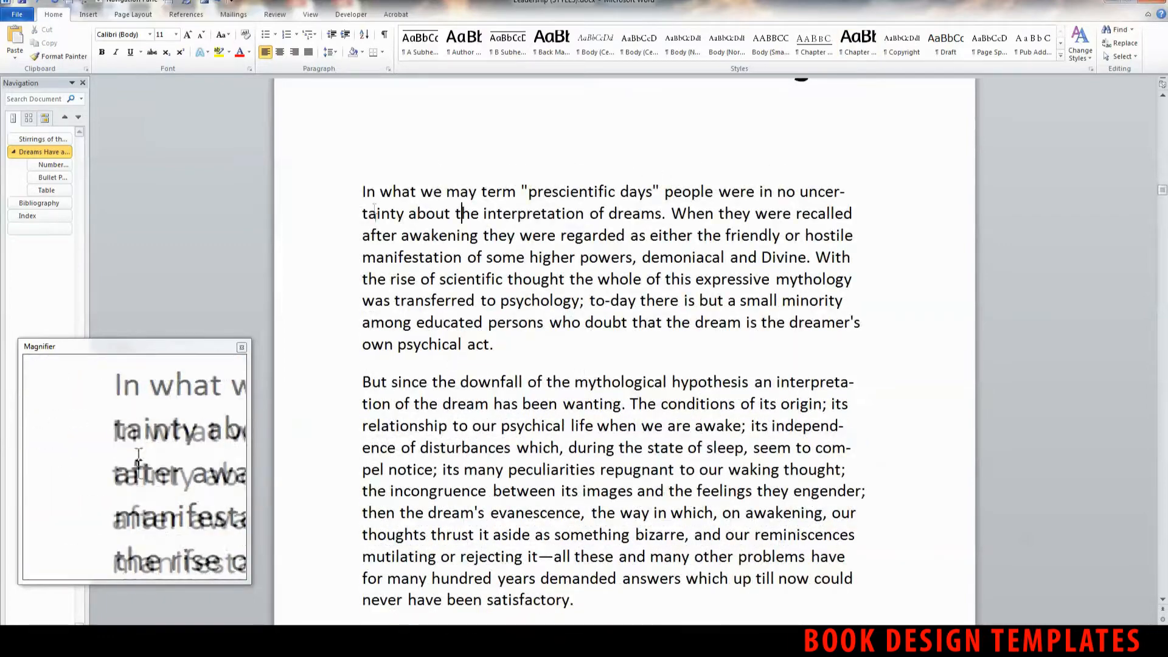
drag(359, 191, 496, 364)
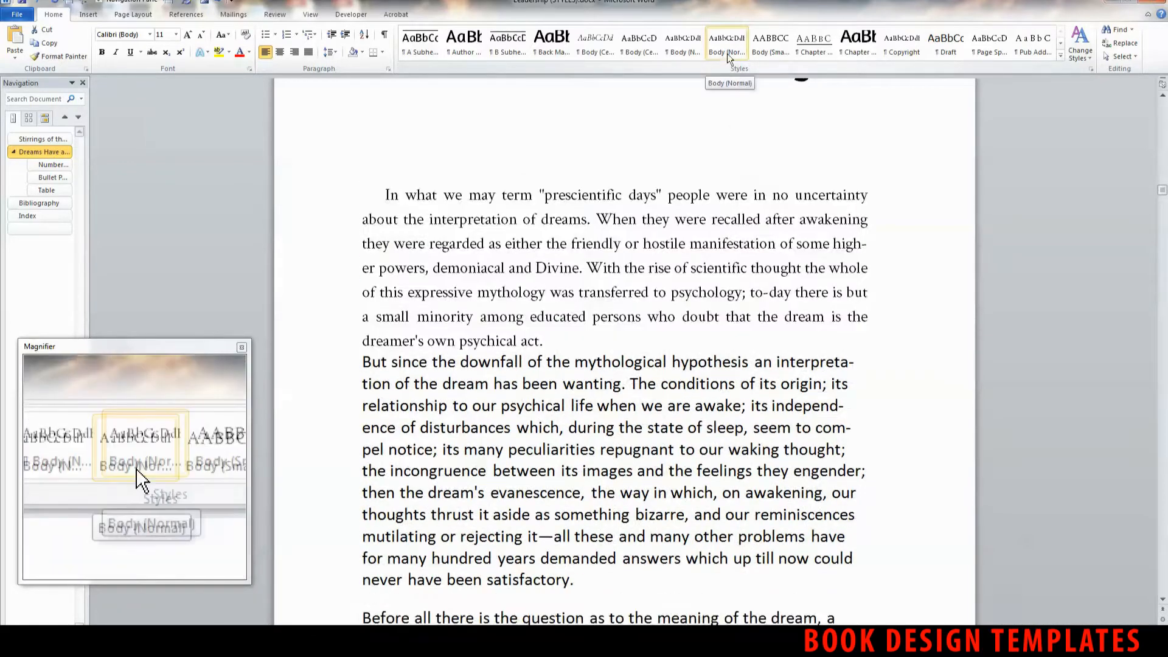
click(689, 49)
scroll(610, 299, down, 2)
click(533, 266)
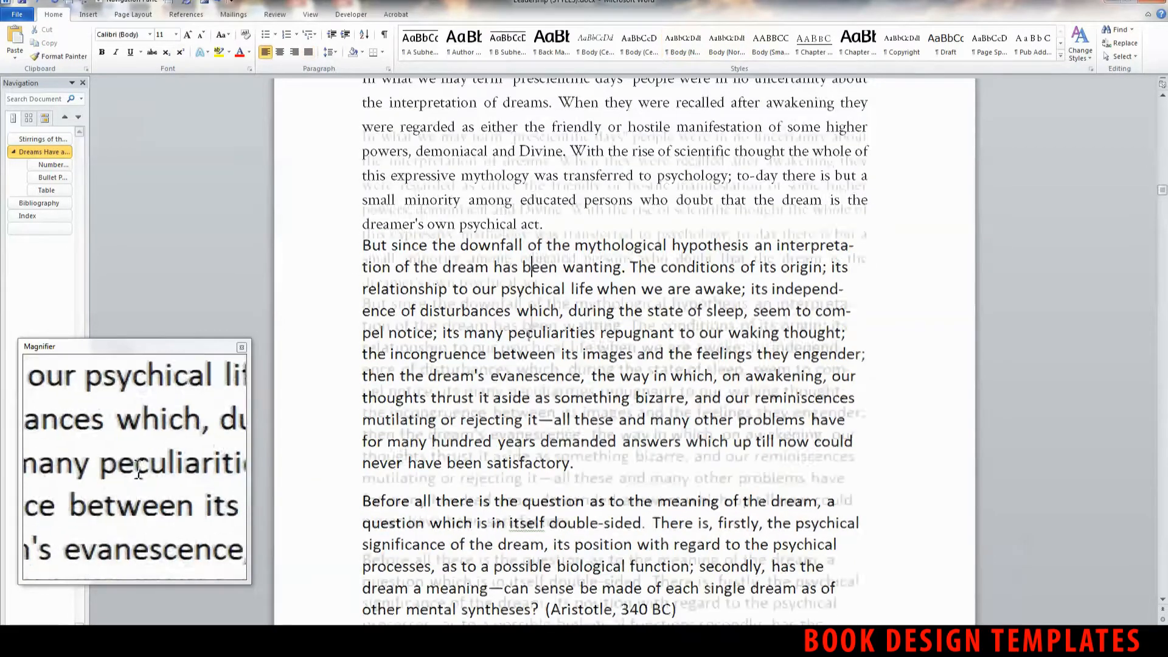
Apply the Body (Normal) style to all remaining chapter text, from "But since the downfall" through the closing "spectacle lens" paragraph.
scroll(528, 332, up, 1)
scroll(593, 339, down, 10)
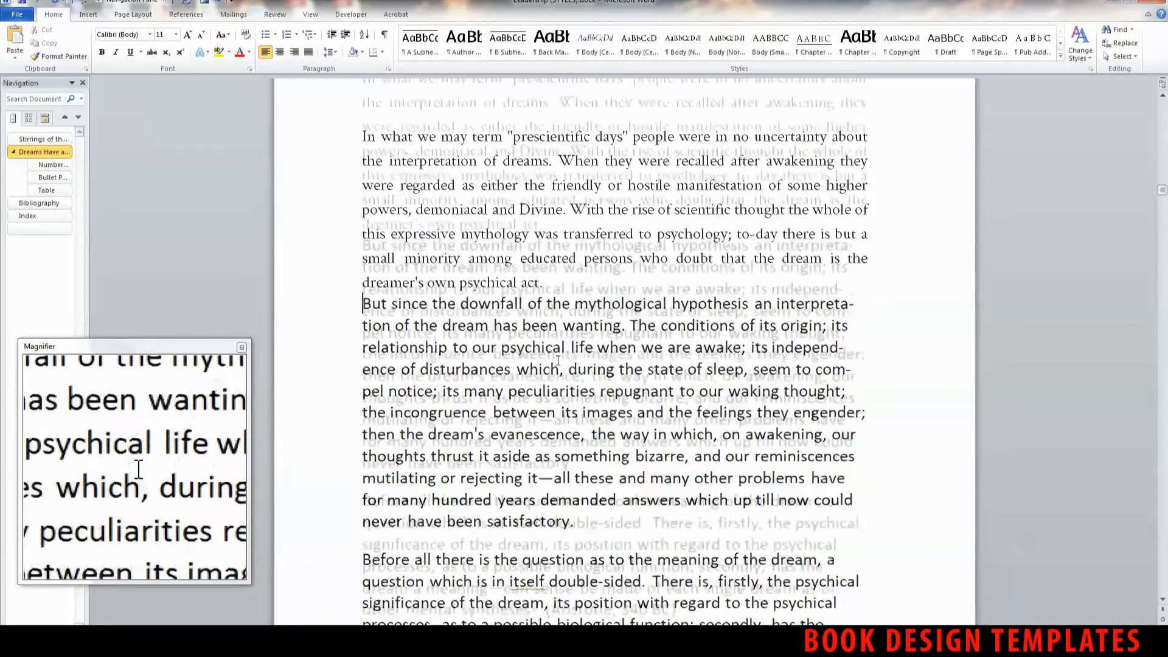
scroll(593, 339, down, 20)
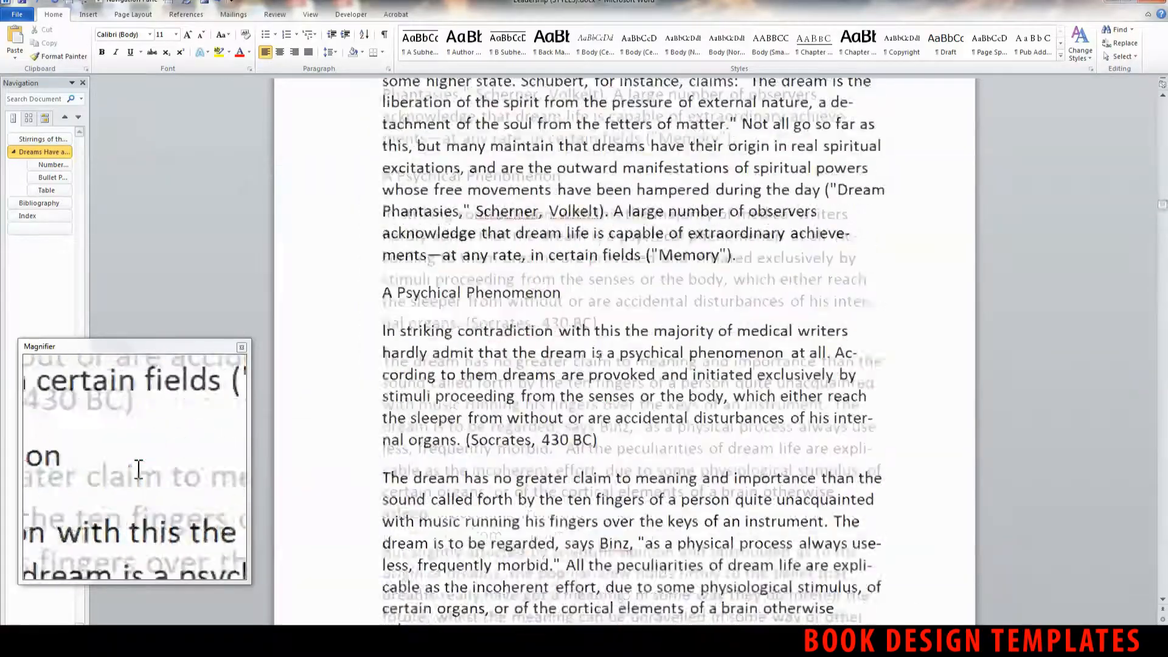
scroll(600, 359, down, 20)
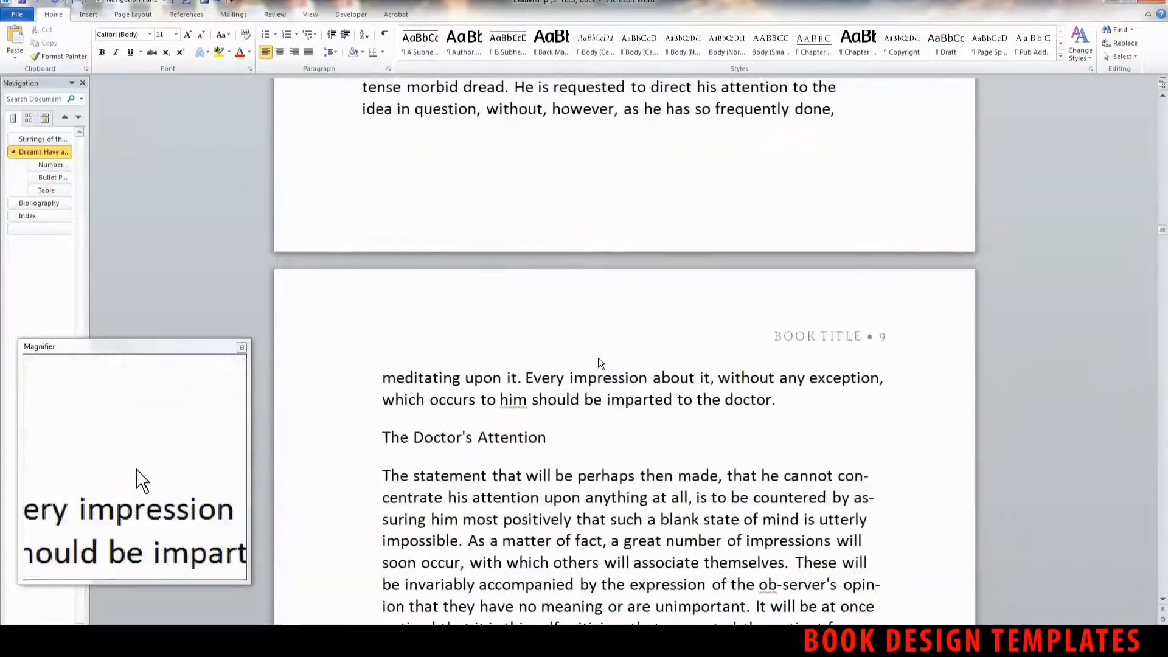
scroll(599, 359, down, 15)
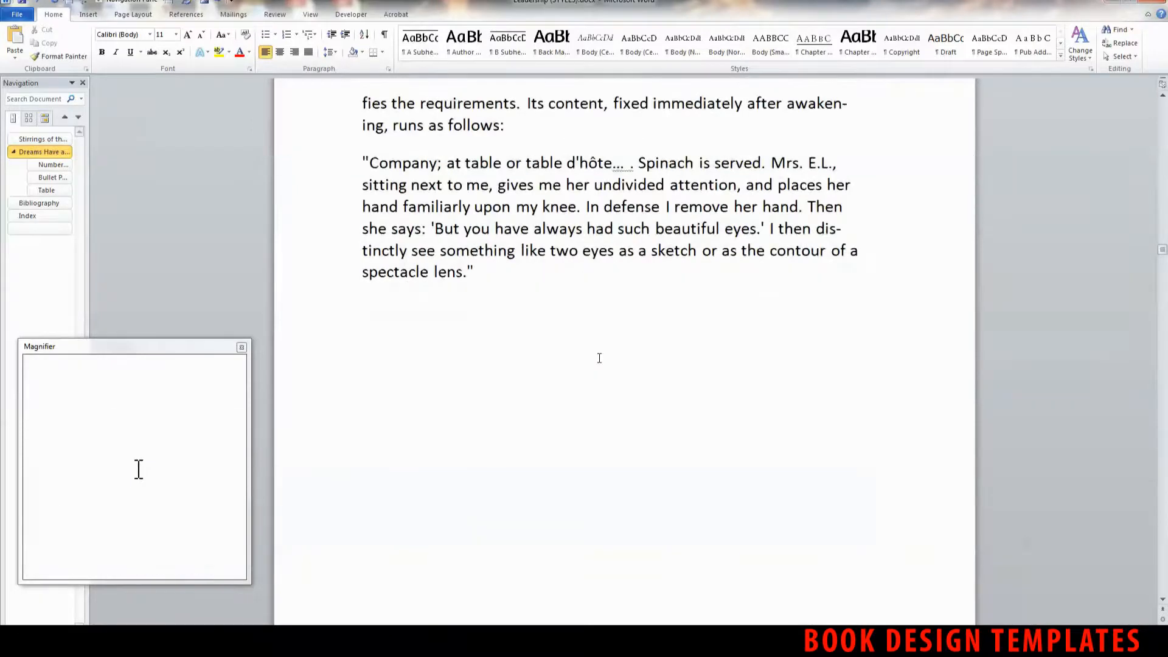
scroll(595, 344, up, 5)
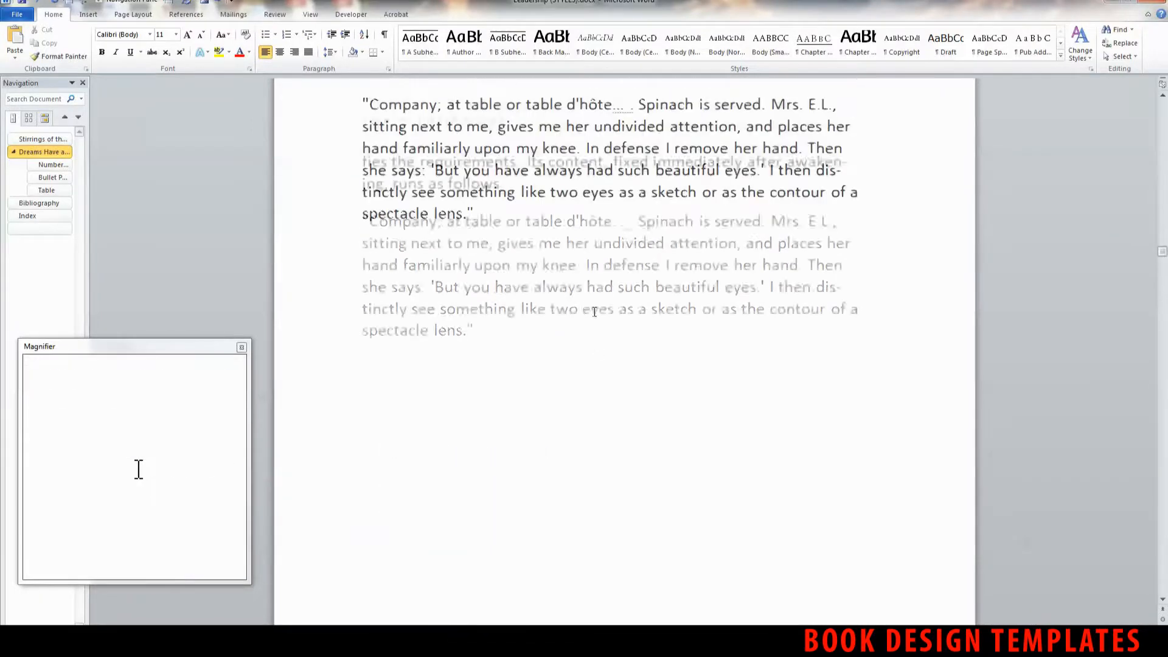
shift+click(524, 328)
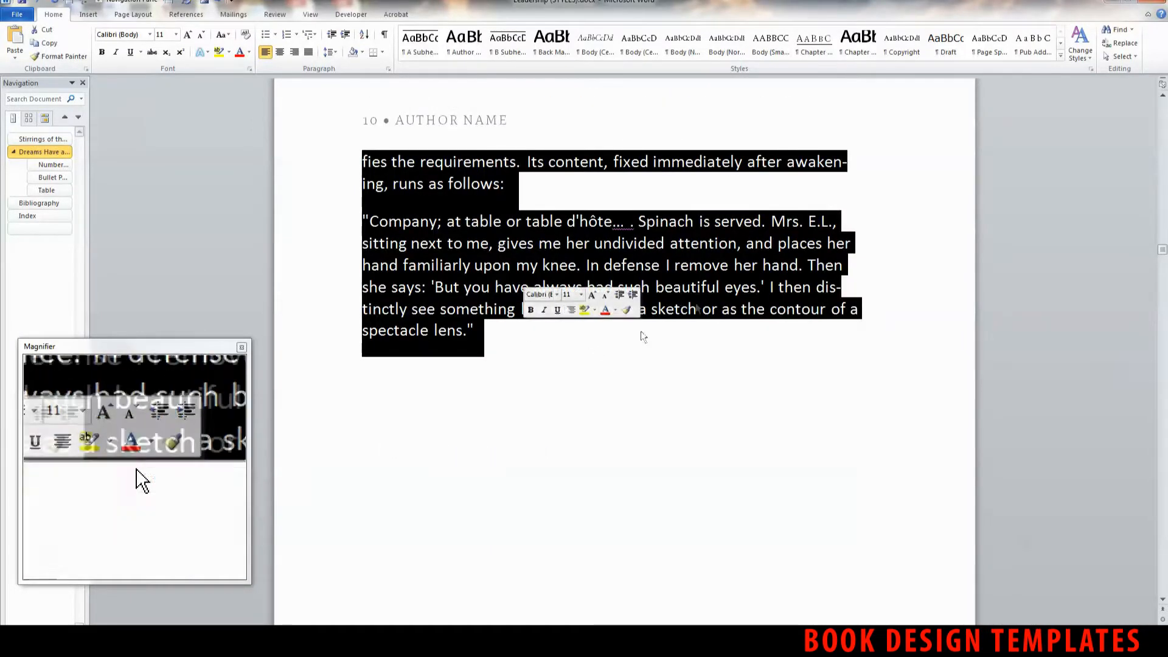
click(732, 45)
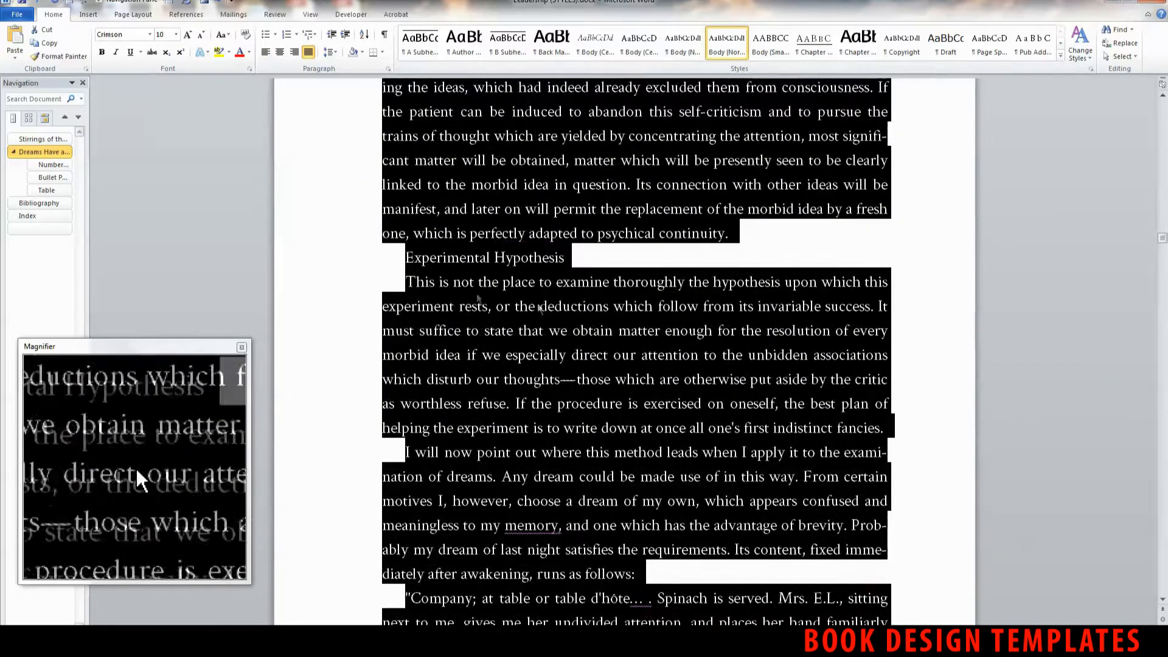
click(550, 363)
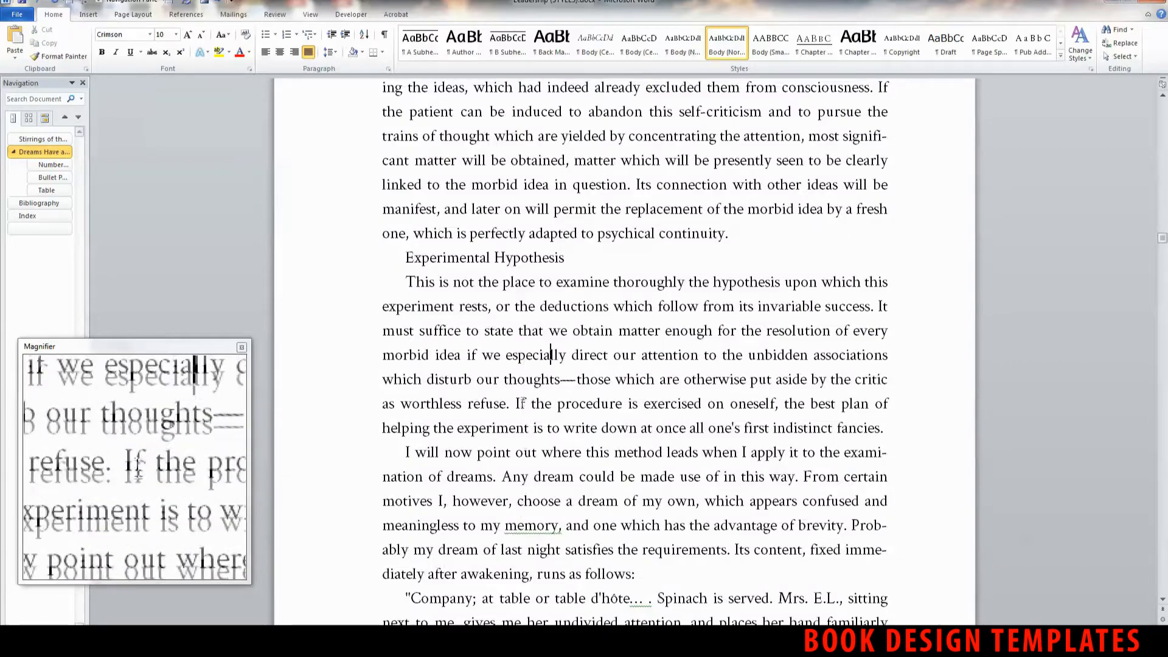
scroll(532, 390, up, 10)
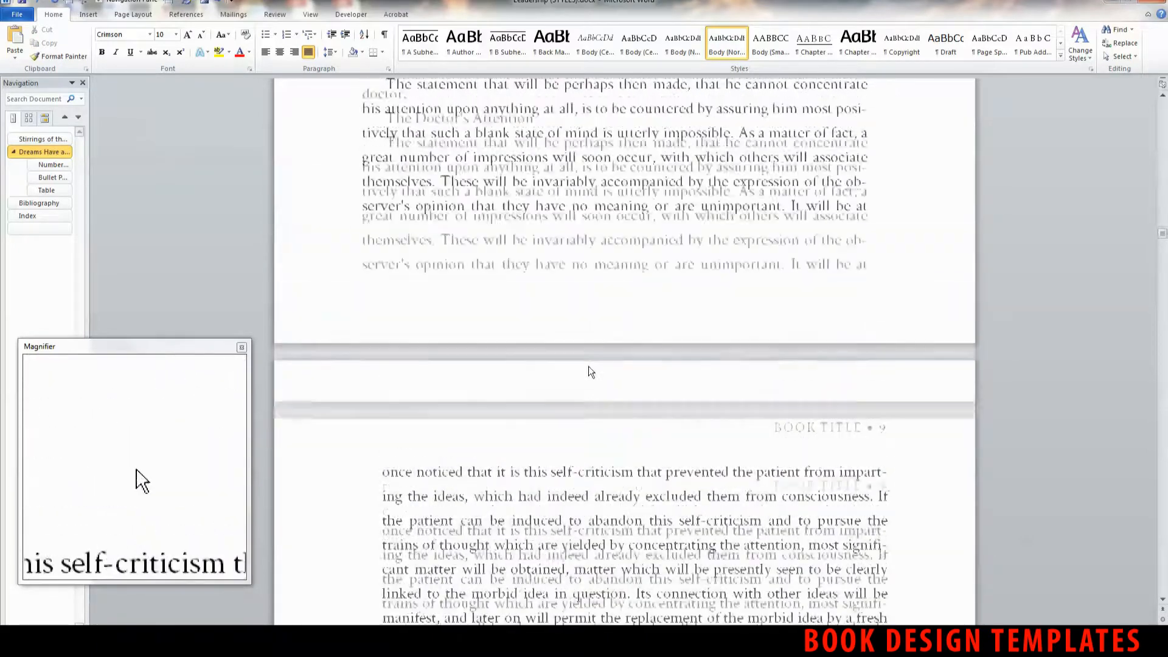
scroll(595, 348, up, 15)
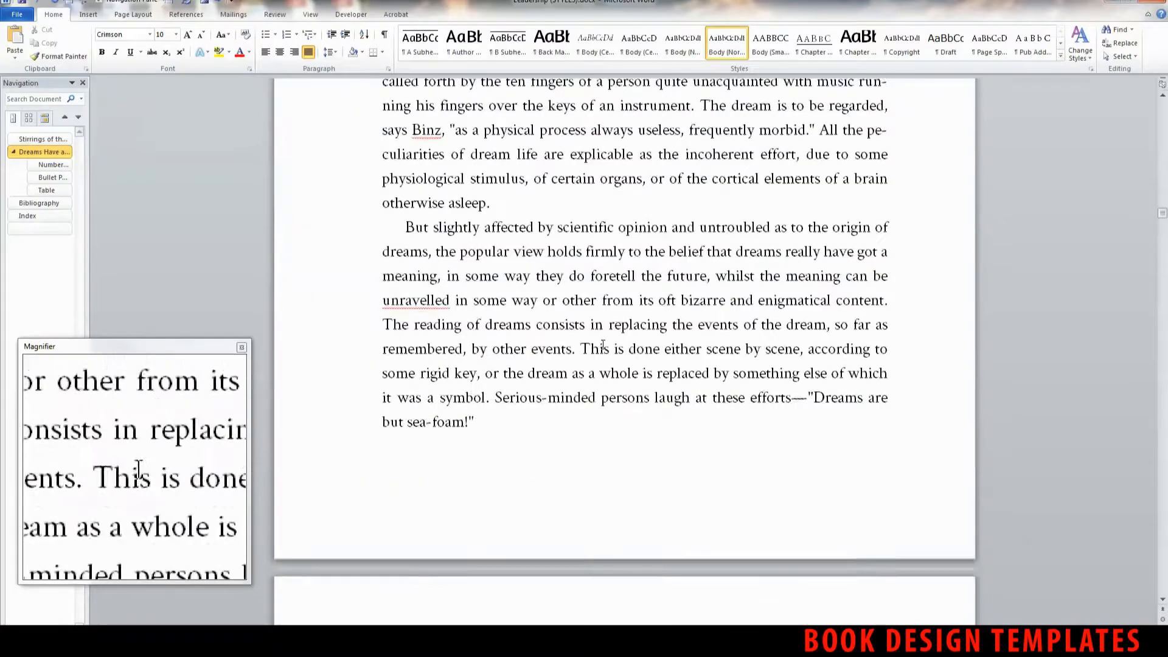
scroll(592, 336, up, 15)
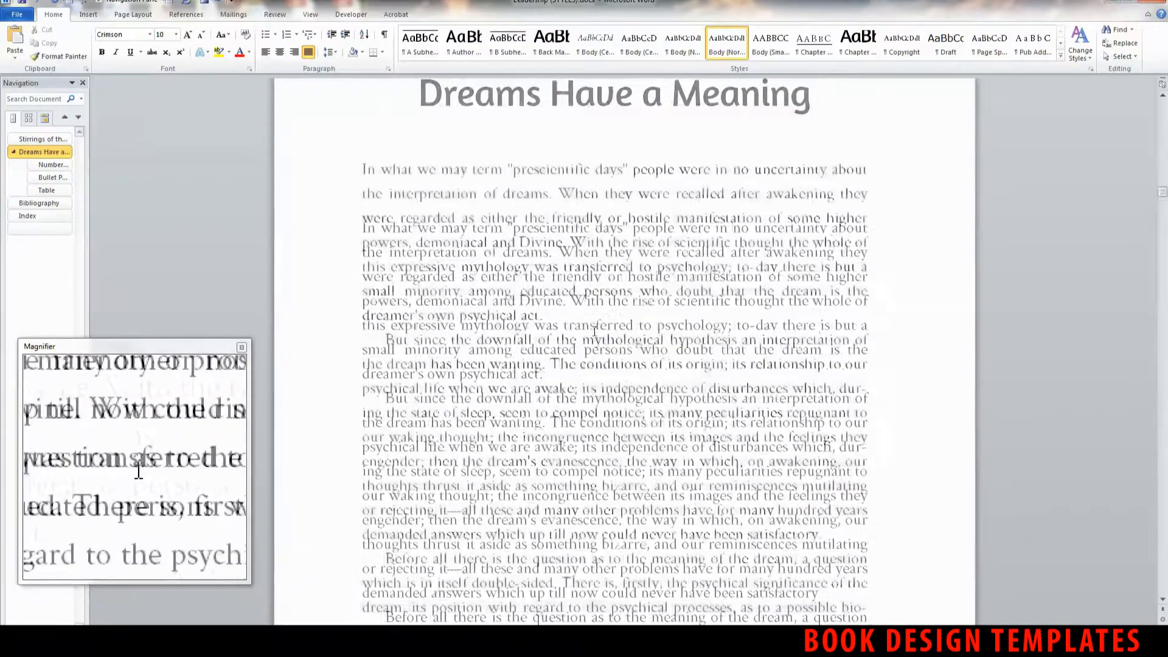
Apply the shaded italic quotation style to the paragraph beginning "But since the downfall of the mythological hypothesis".
scroll(585, 341, down, 2)
scroll(587, 342, up, 1)
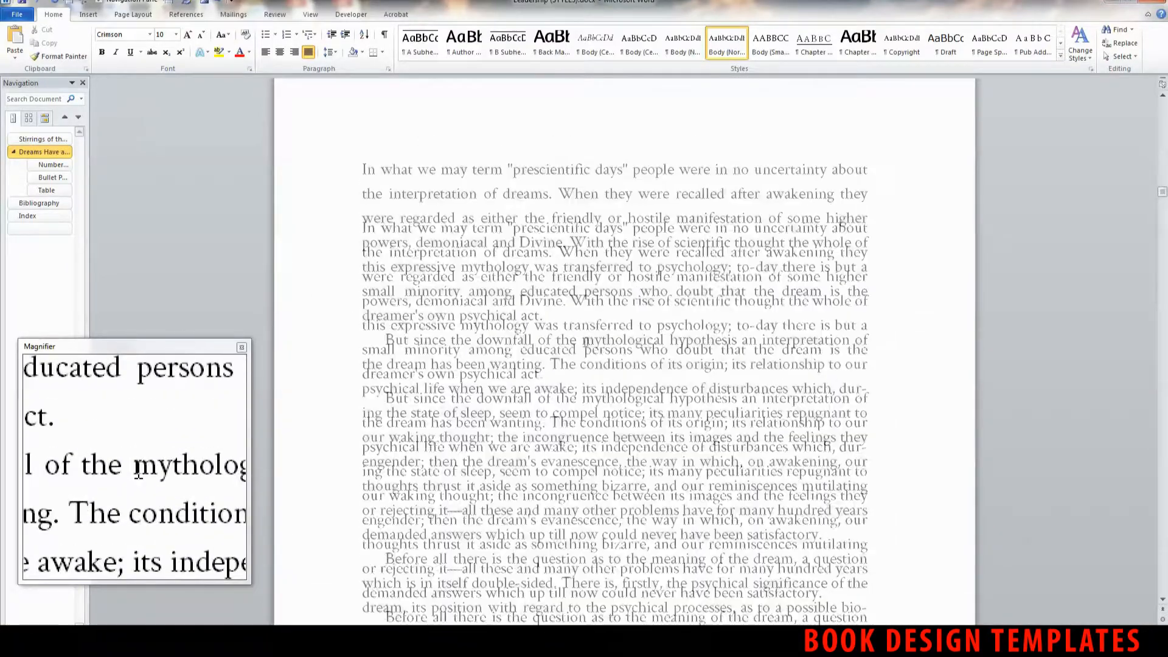
scroll(591, 340, down, 1)
scroll(591, 340, down, 1)
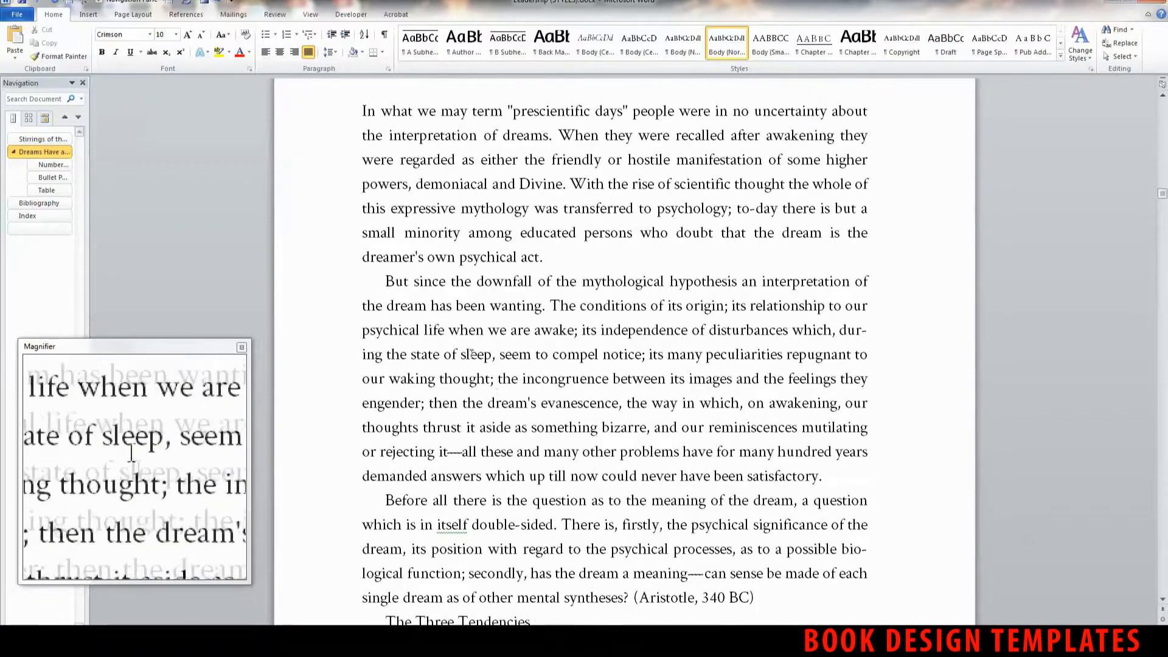
drag(378, 278, 834, 478)
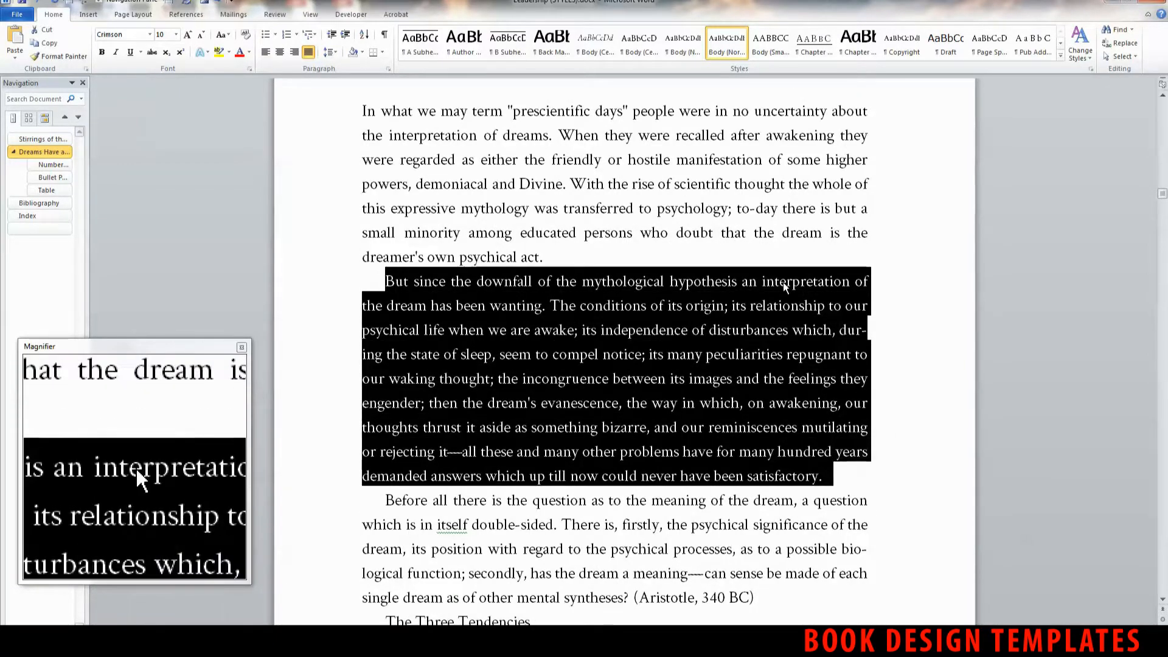
click(1062, 57)
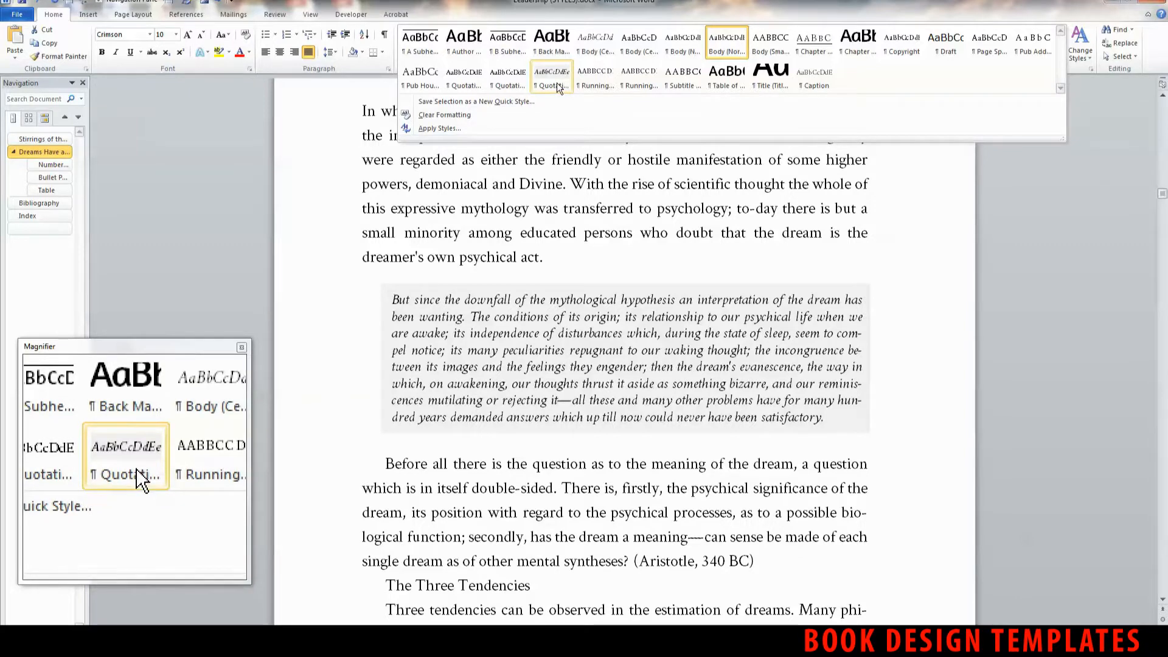
click(557, 84)
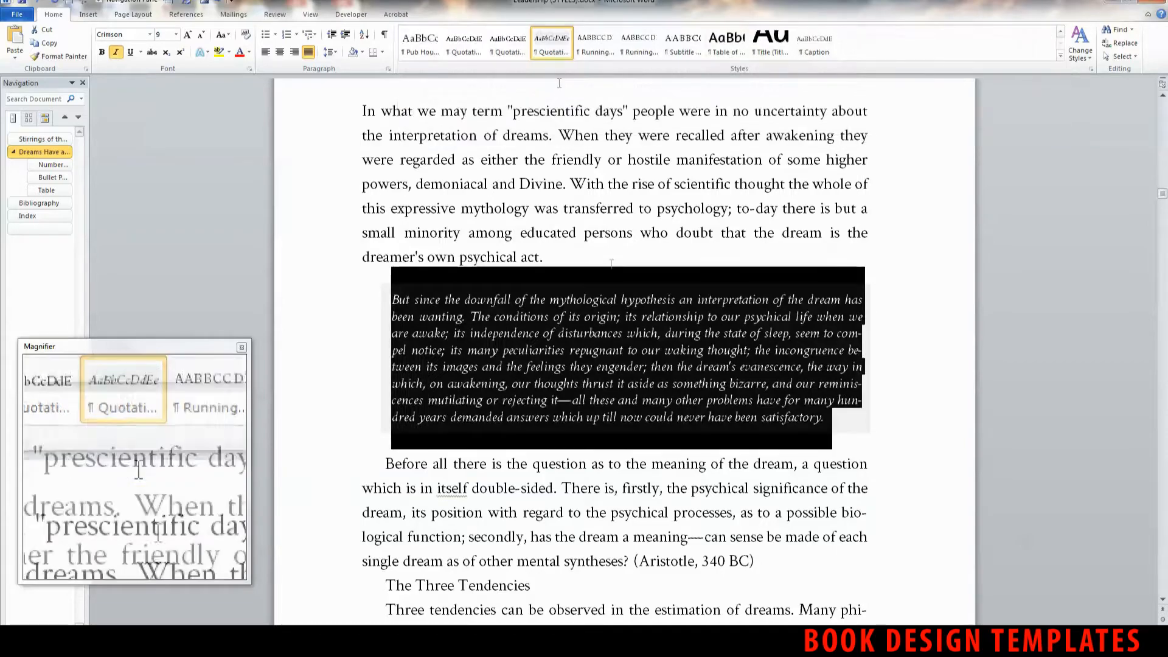
click(700, 418)
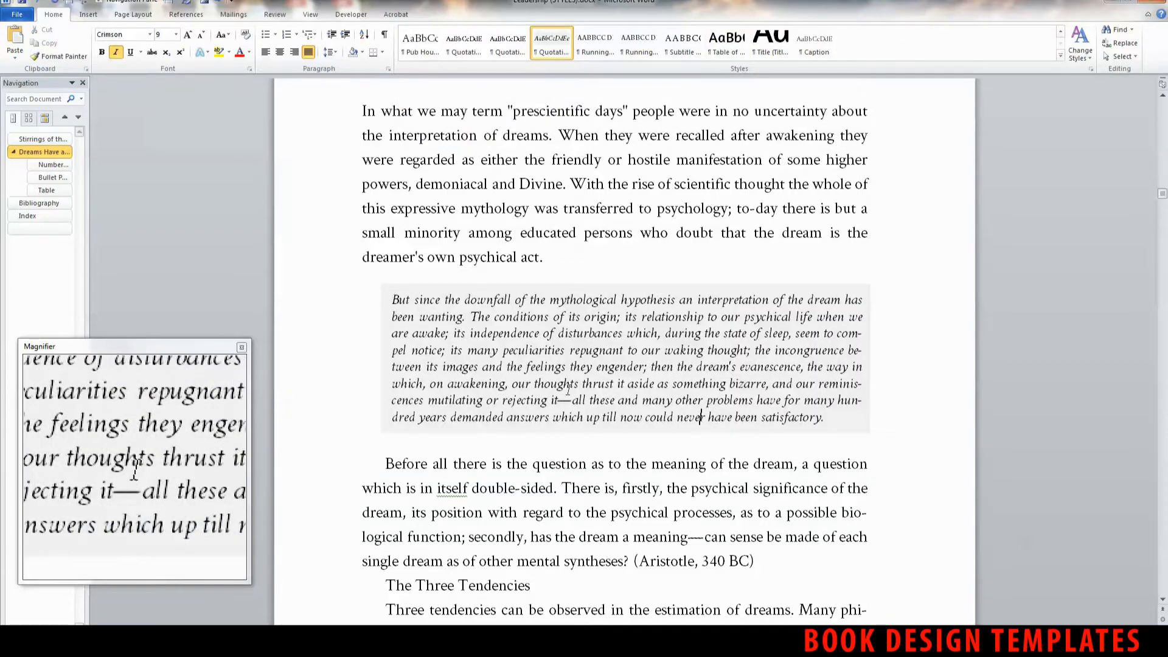
Apply the A Subhead (Level 1) style to the line "The Three Tendencies".
scroll(548, 401, down, 2)
scroll(538, 433, down, 2)
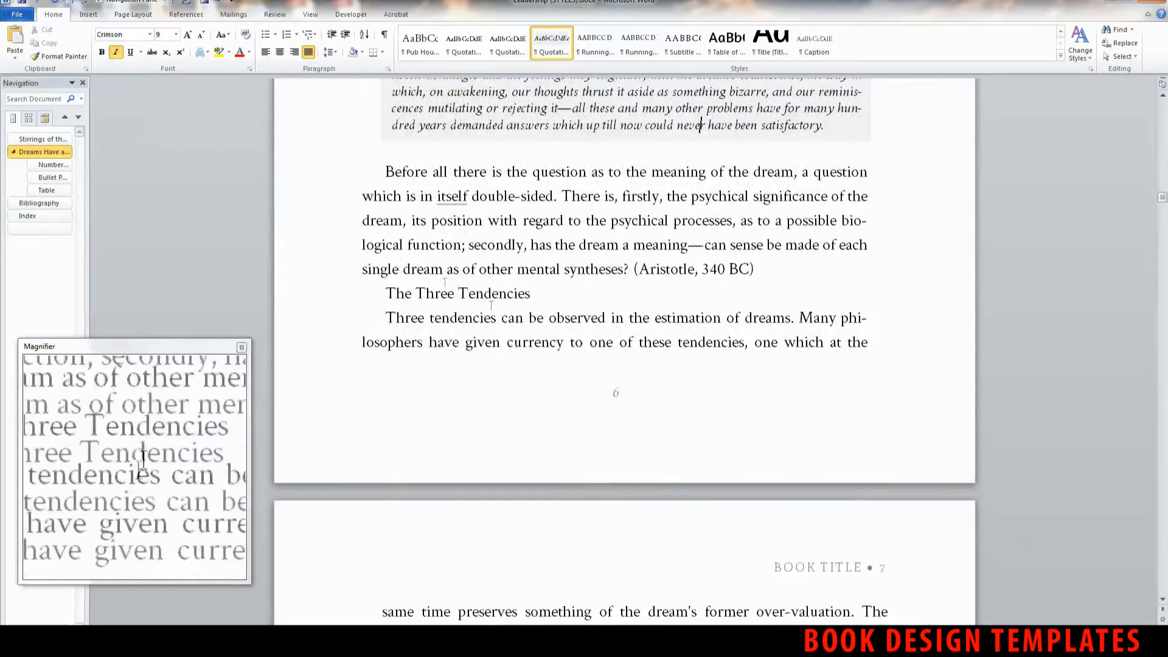
click(413, 293)
triple_click(532, 294)
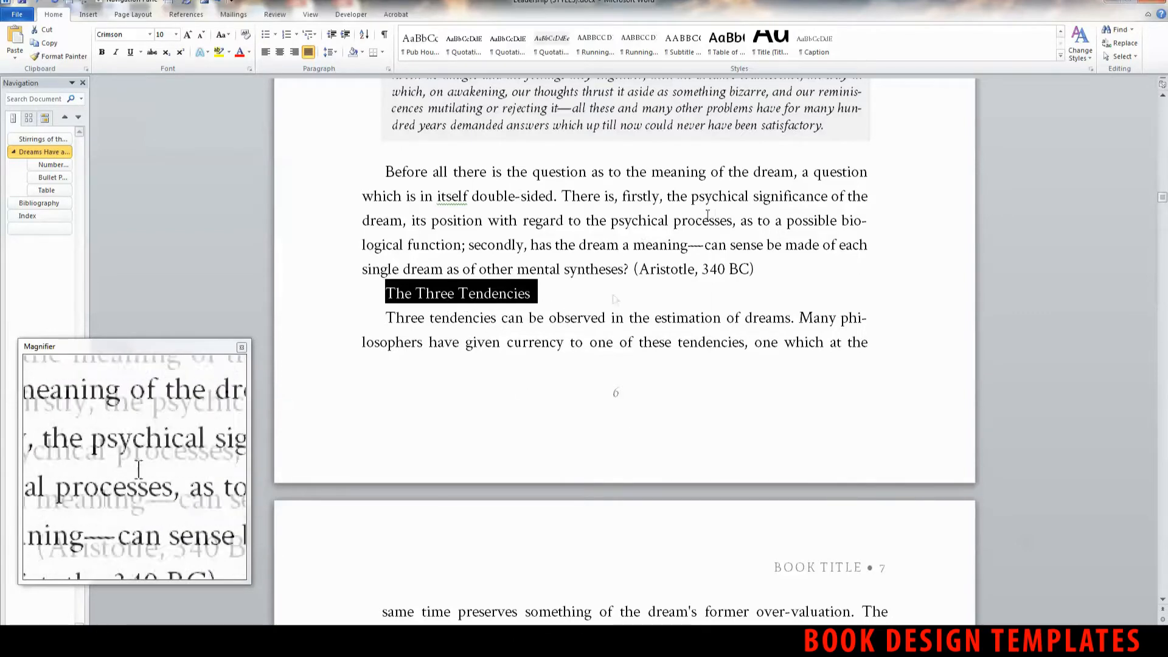
click(1061, 34)
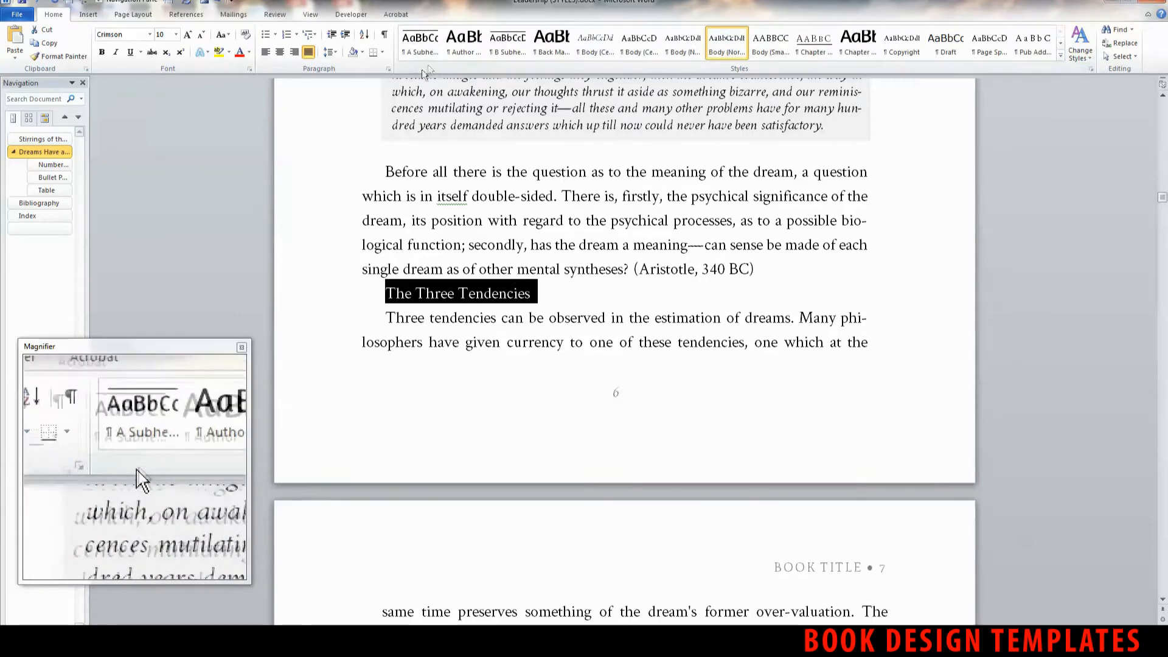
scroll(423, 49, down, 2)
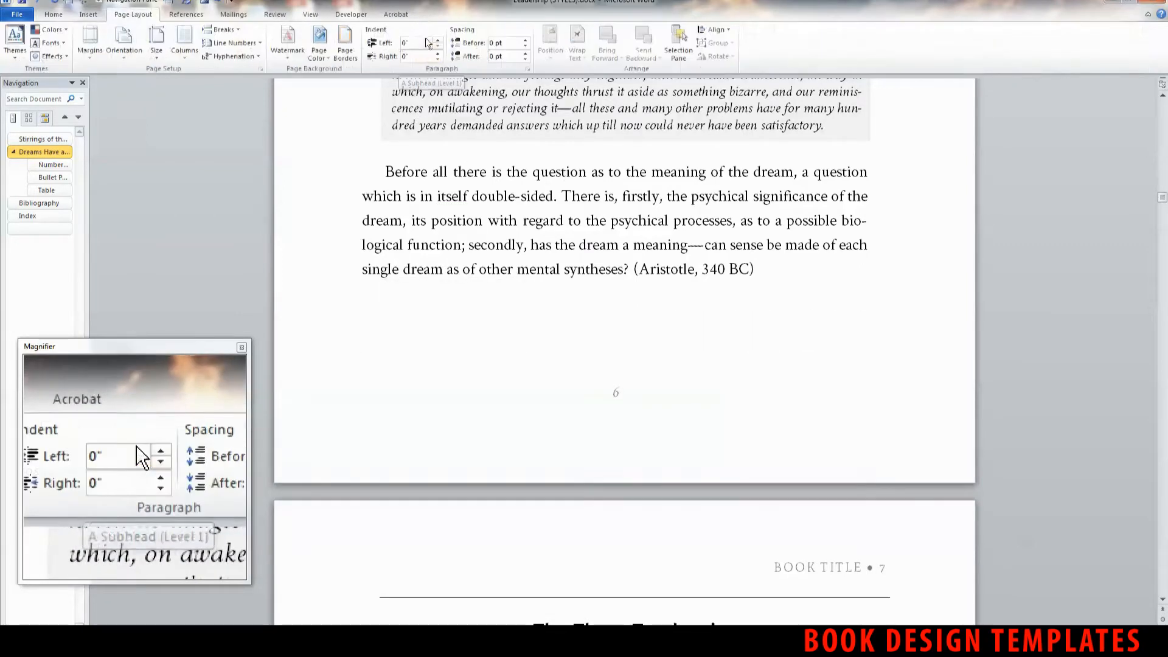
scroll(435, 33, up, 2)
click(487, 126)
scroll(490, 165, down, 3)
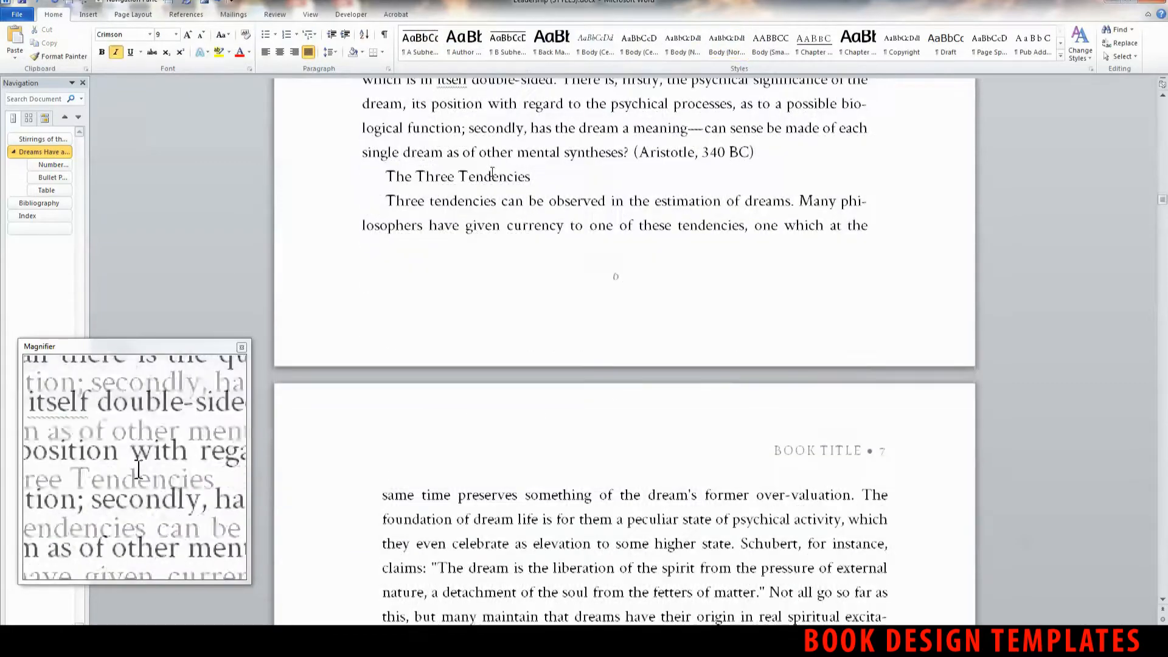
drag(540, 123, 386, 123)
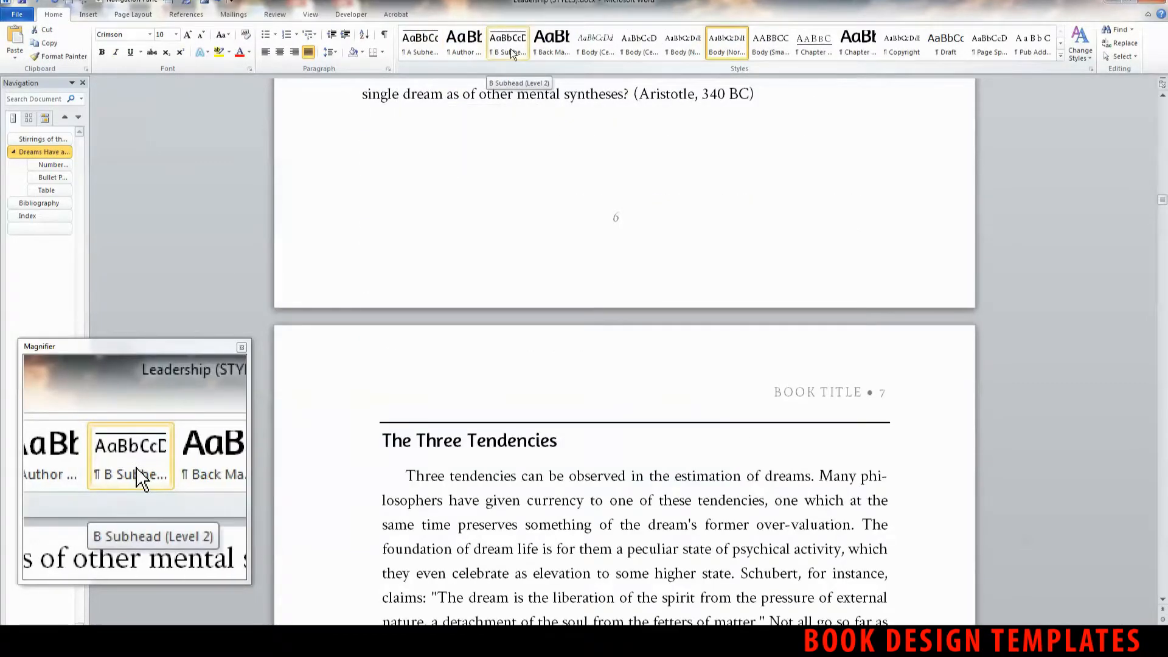
click(424, 48)
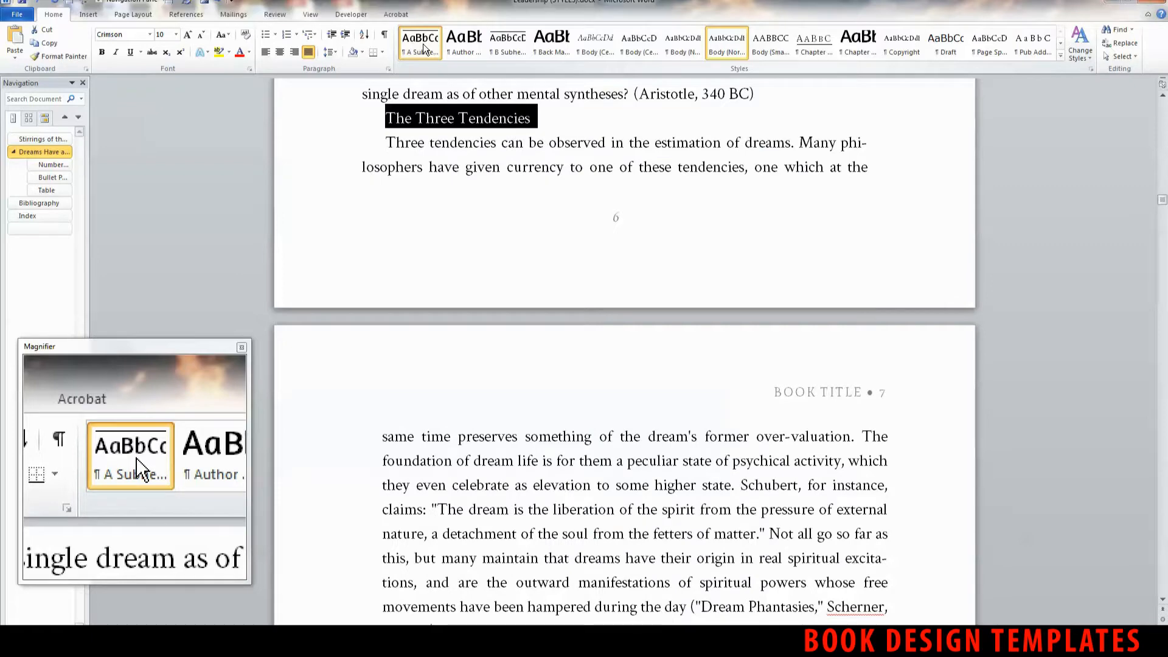
click(530, 188)
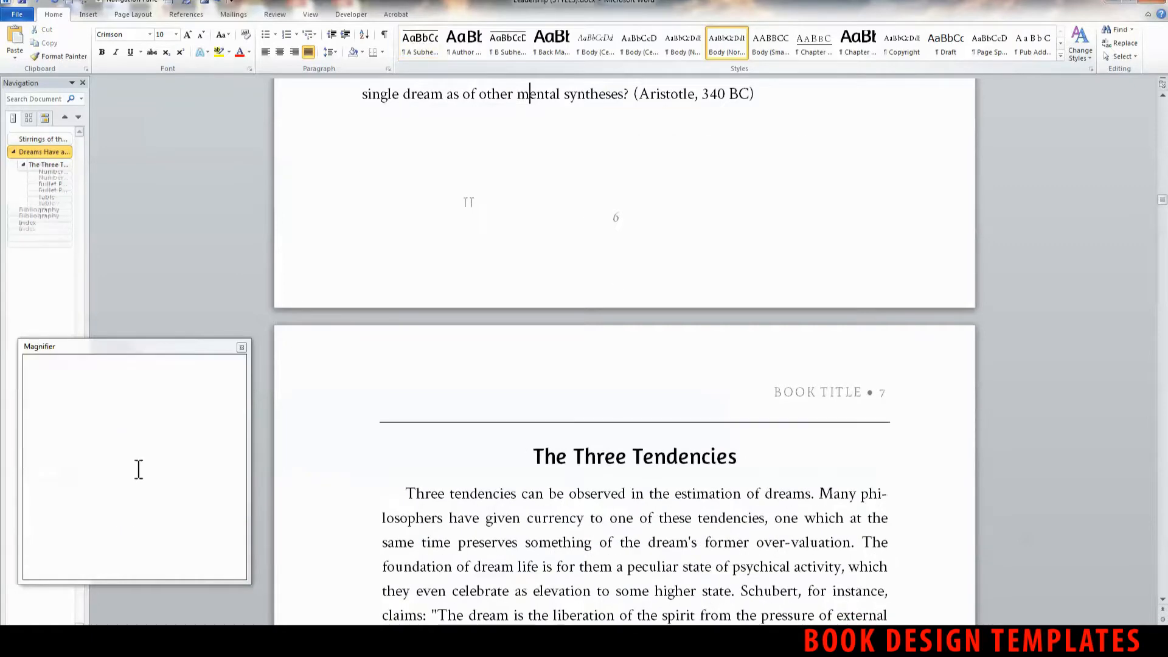
Review the layout around the new subhead and check which style is assigned to the "Dreams Have a Meaning" chapter title.
scroll(592, 373, down, 3)
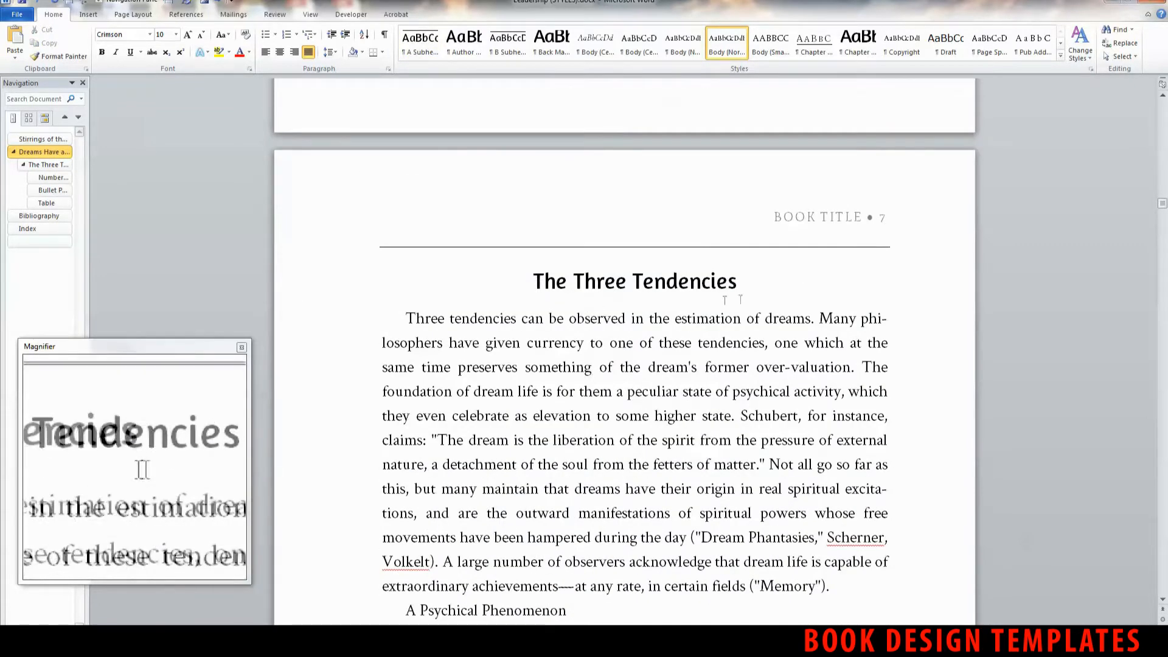
scroll(420, 341, down, 2)
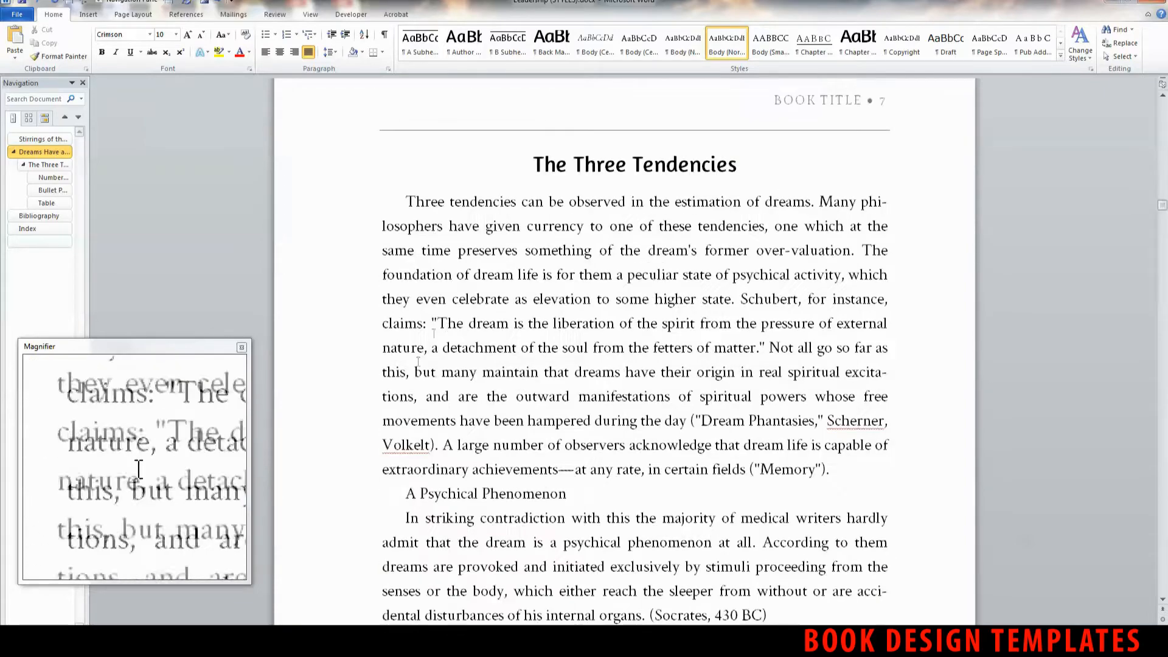
click(431, 250)
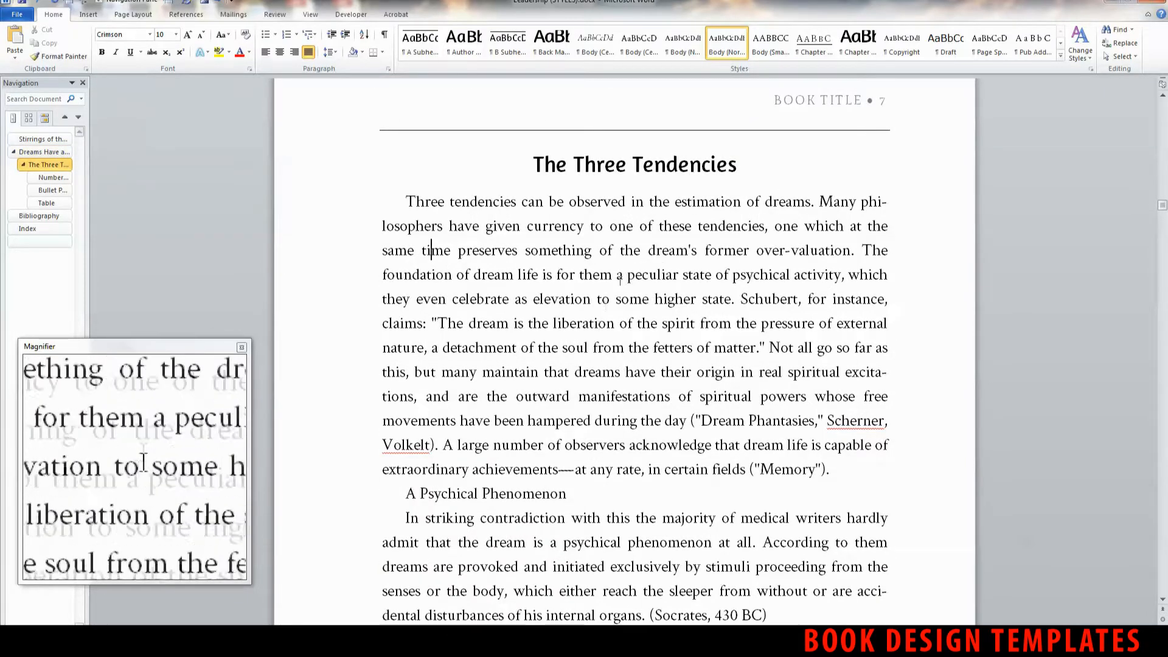
scroll(638, 242, up, 1)
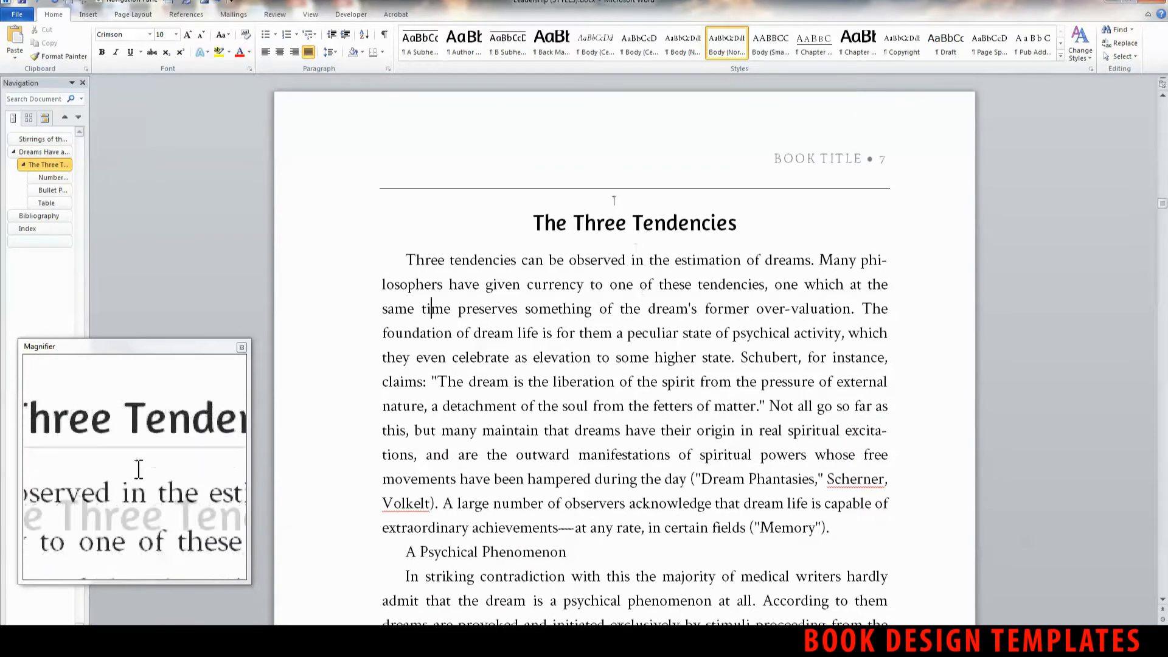
scroll(696, 341, up, 8)
scroll(709, 334, up, 9)
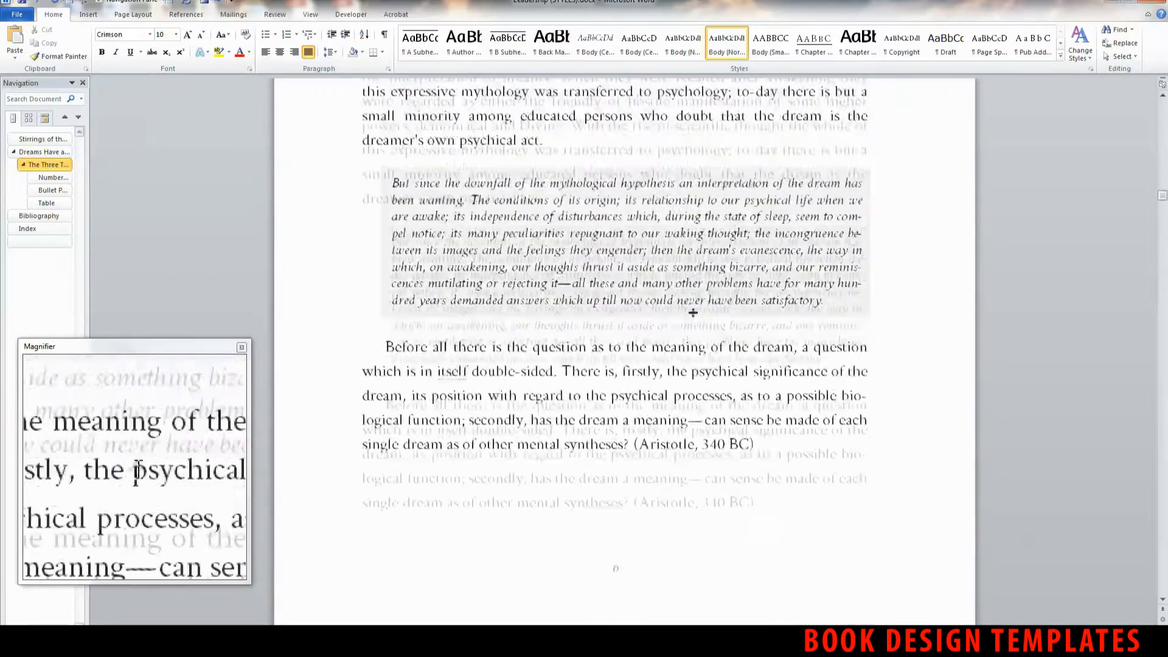
scroll(657, 277, up, 1)
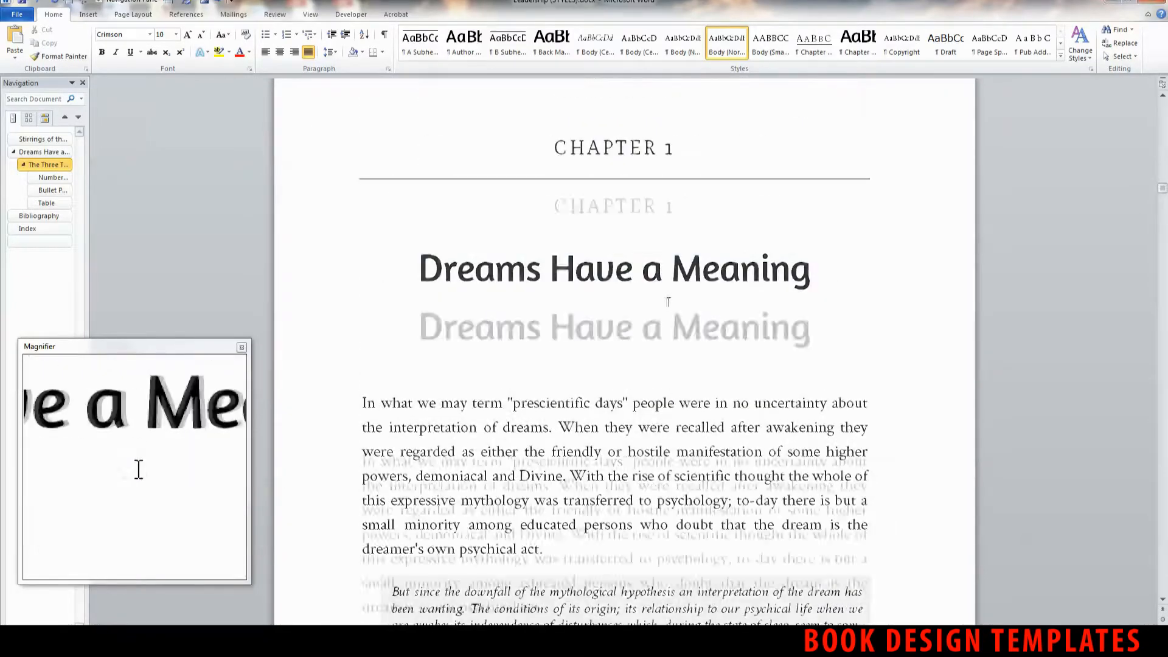
drag(421, 327, 818, 328)
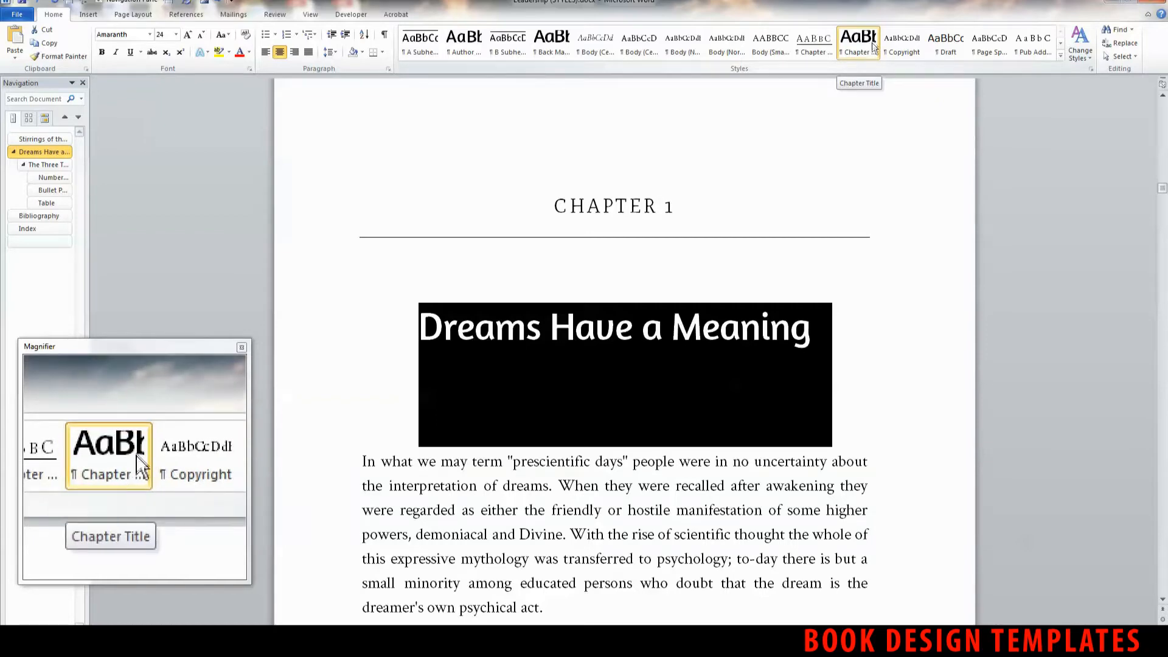
scroll(678, 290, down, 1)
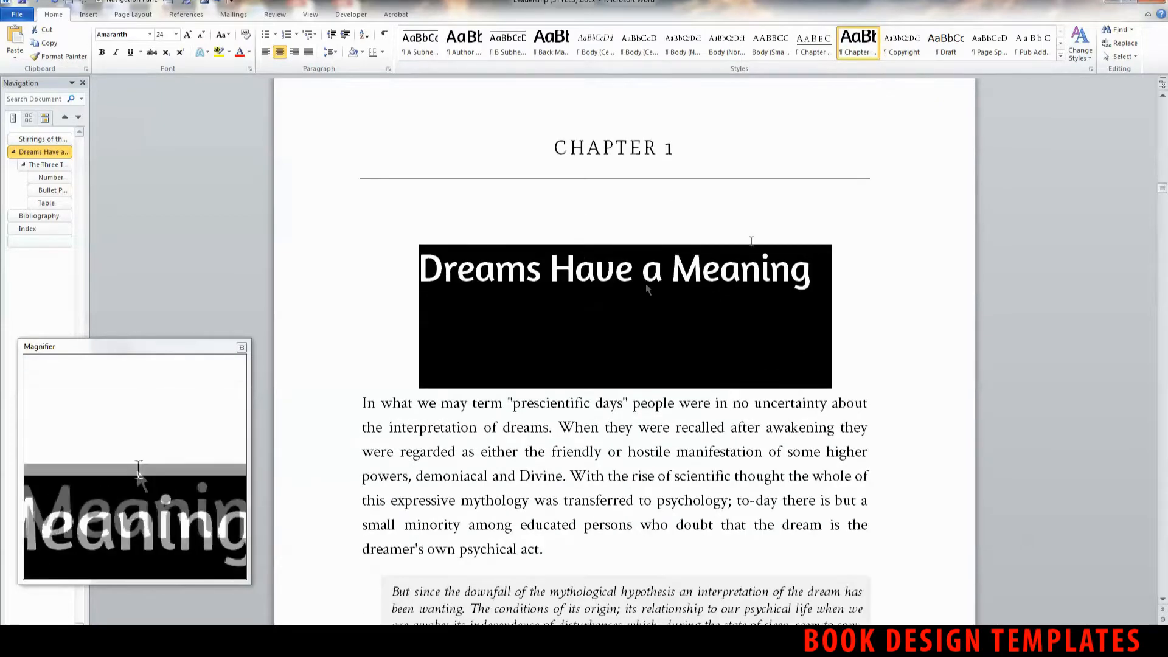
click(554, 269)
Check which style the "The Three Tendencies" subhead uses in comparison with the chapter title.
scroll(687, 297, down, 15)
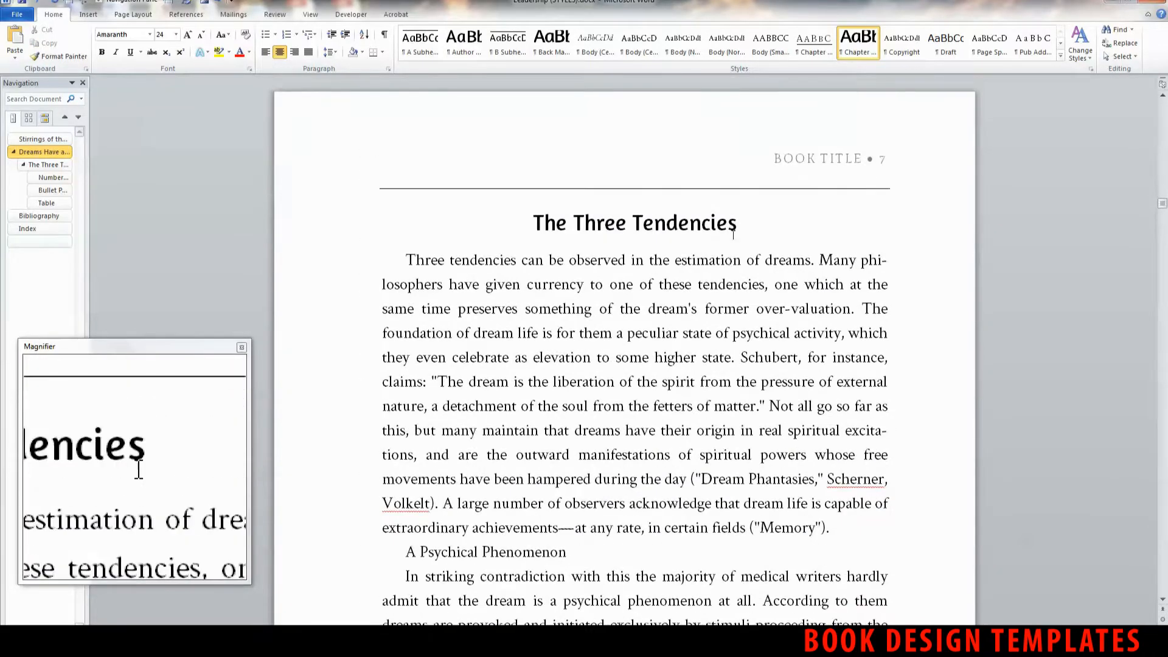
drag(738, 227, 534, 229)
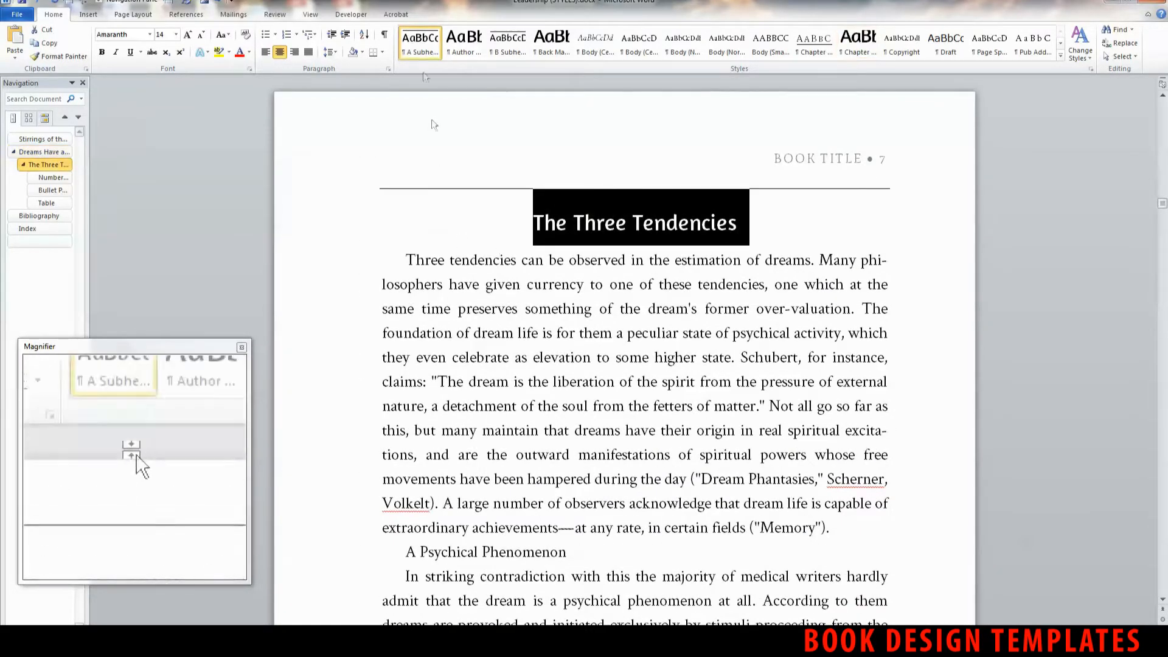
click(432, 53)
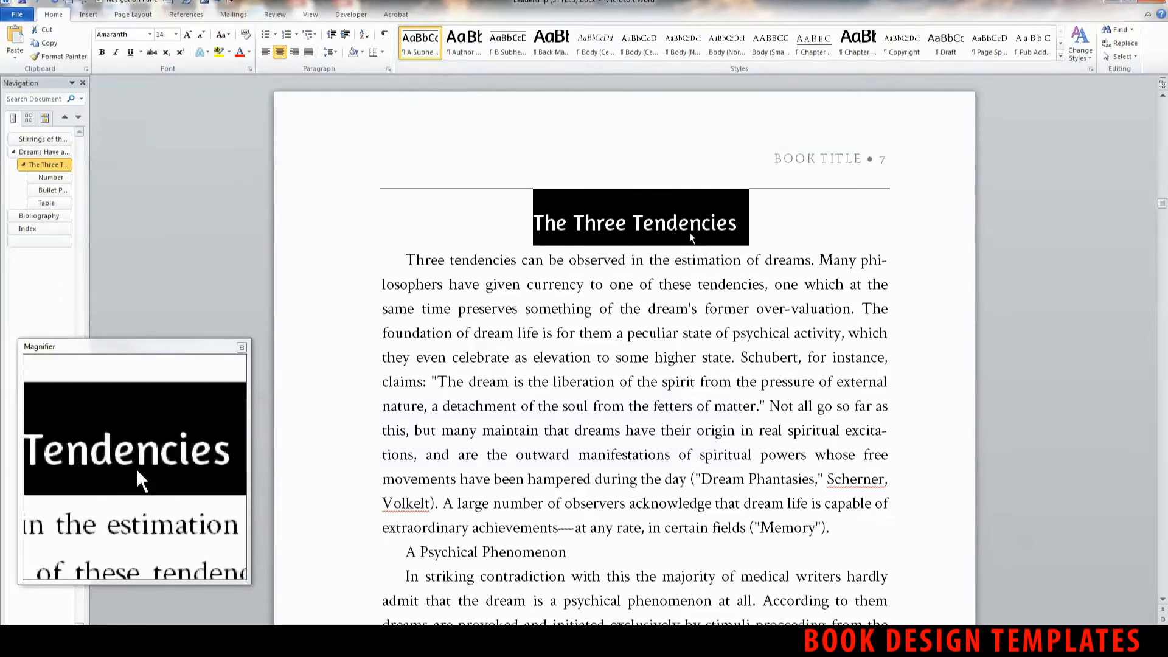
click(733, 245)
drag(752, 207, 518, 210)
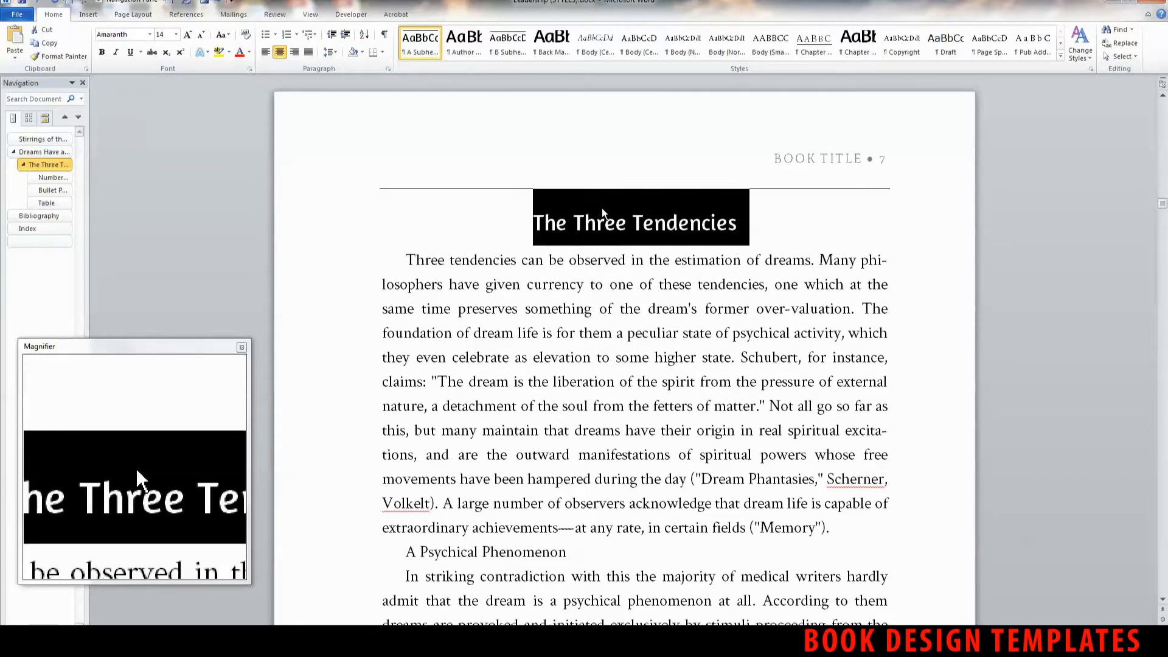
click(694, 333)
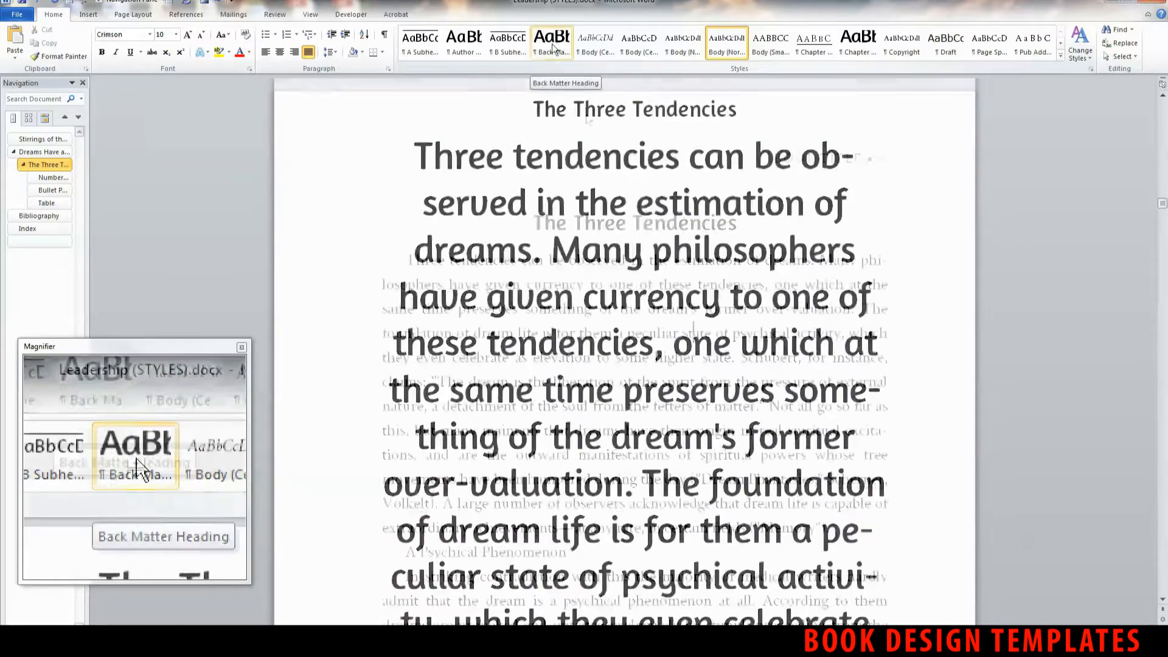
Apply the A Subhead (Level 1) style to the line "A Psychical Phenomenon".
scroll(638, 461, down, 1)
scroll(639, 461, down, 7)
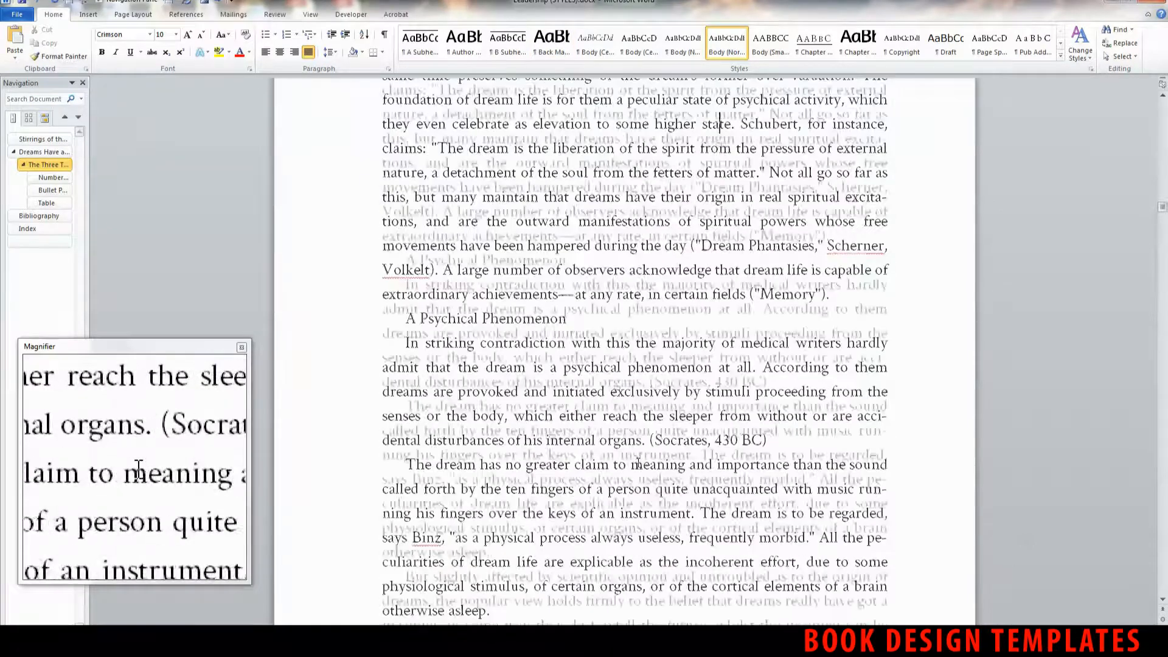
scroll(556, 369, up, 1)
scroll(556, 369, up, 2)
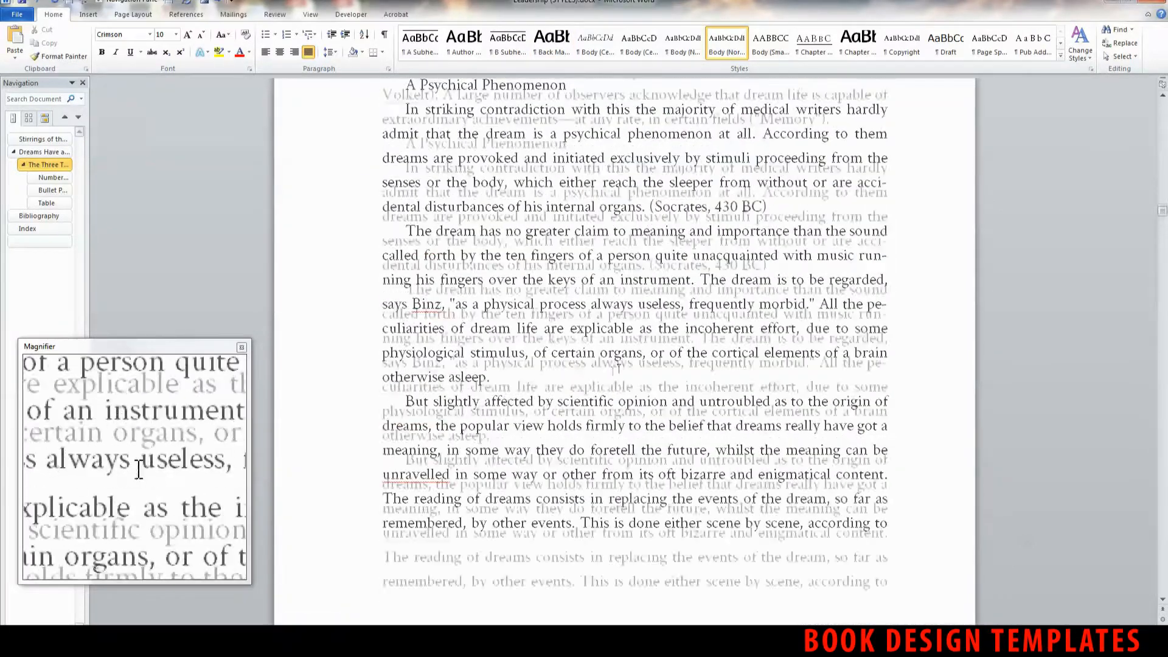
drag(580, 208, 404, 203)
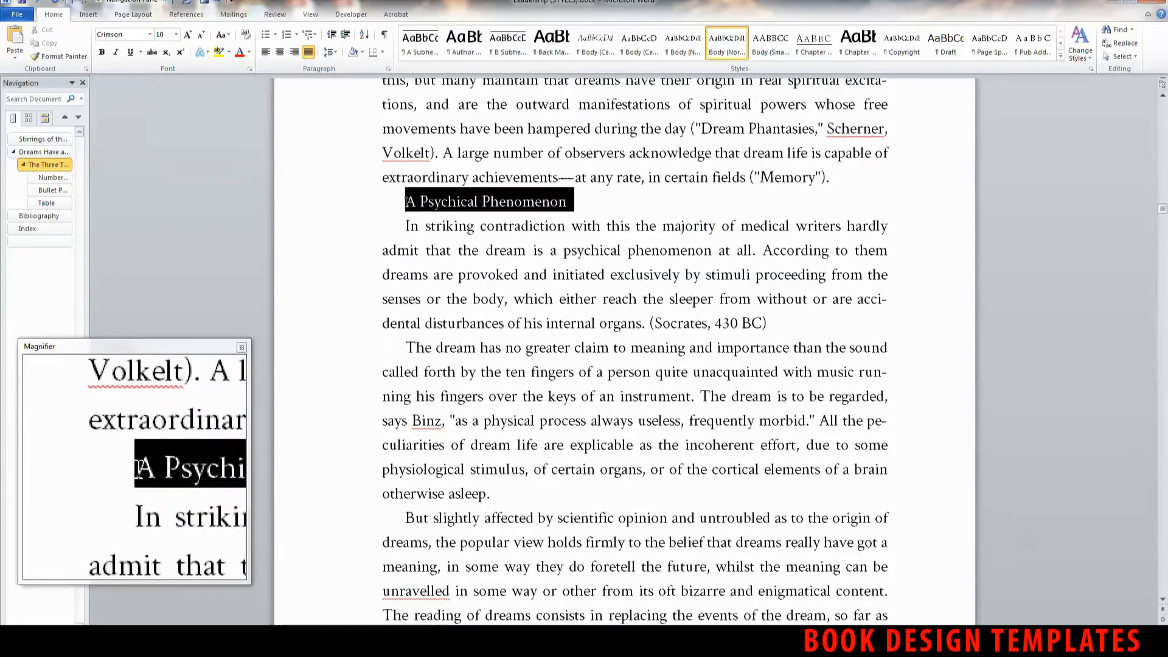
click(417, 49)
click(648, 329)
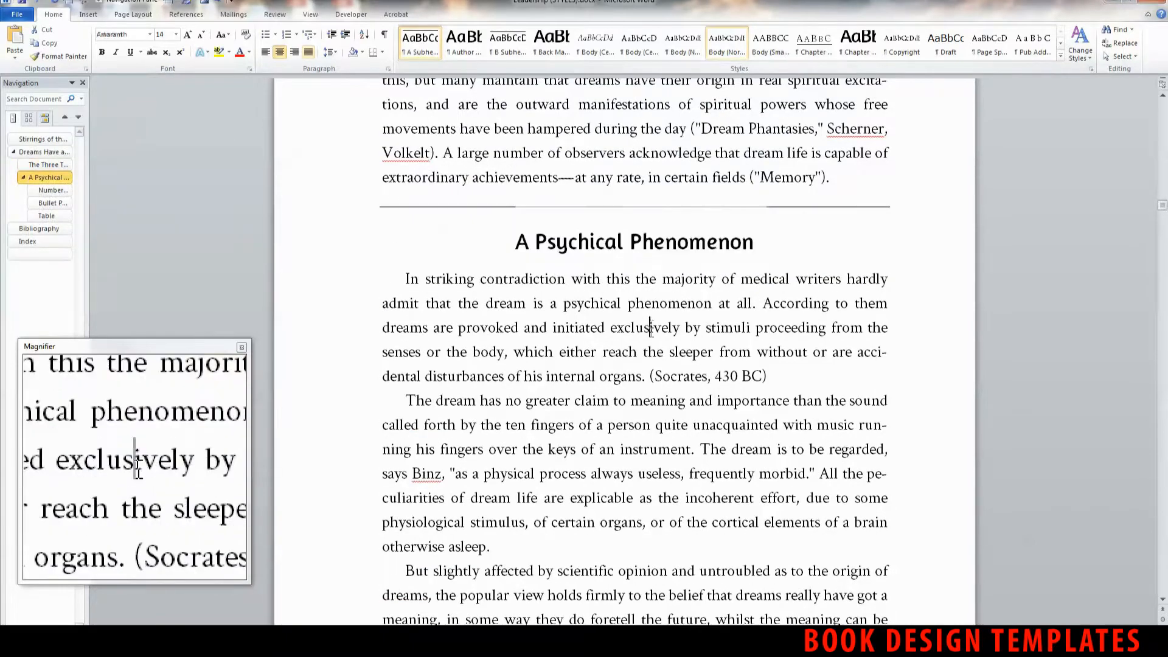
Show the paragraph marks and insert an empty paragraph after the one ending "(Socrates, 430 BC)".
scroll(550, 298, down, 1)
scroll(551, 298, down, 2)
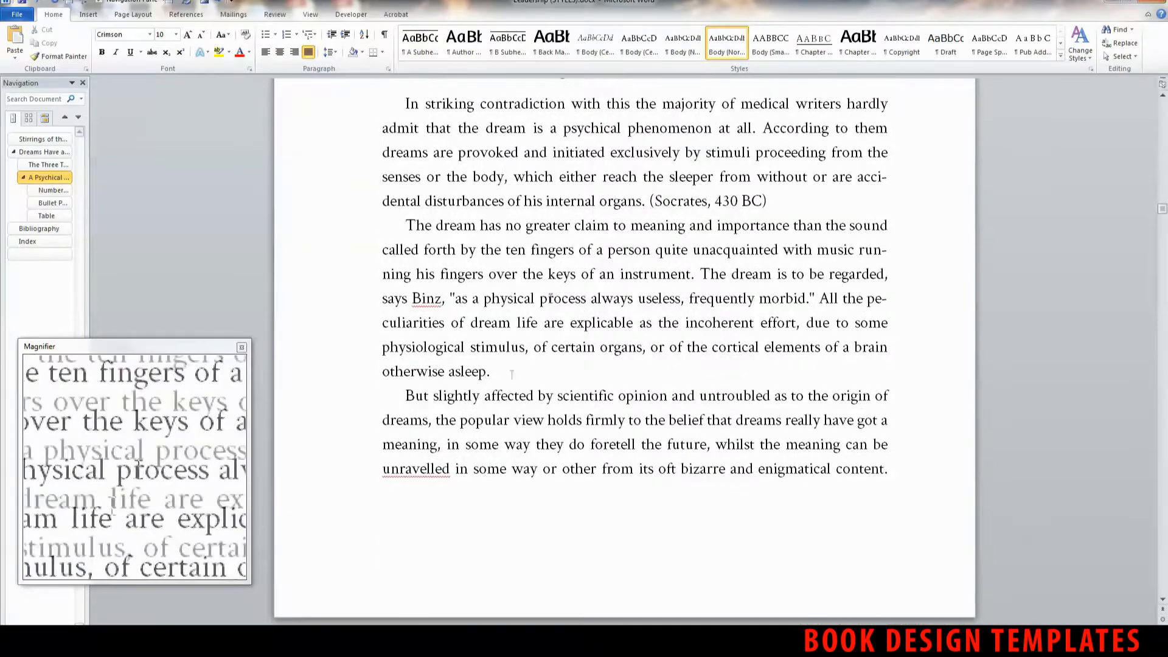
scroll(468, 110, up, 1)
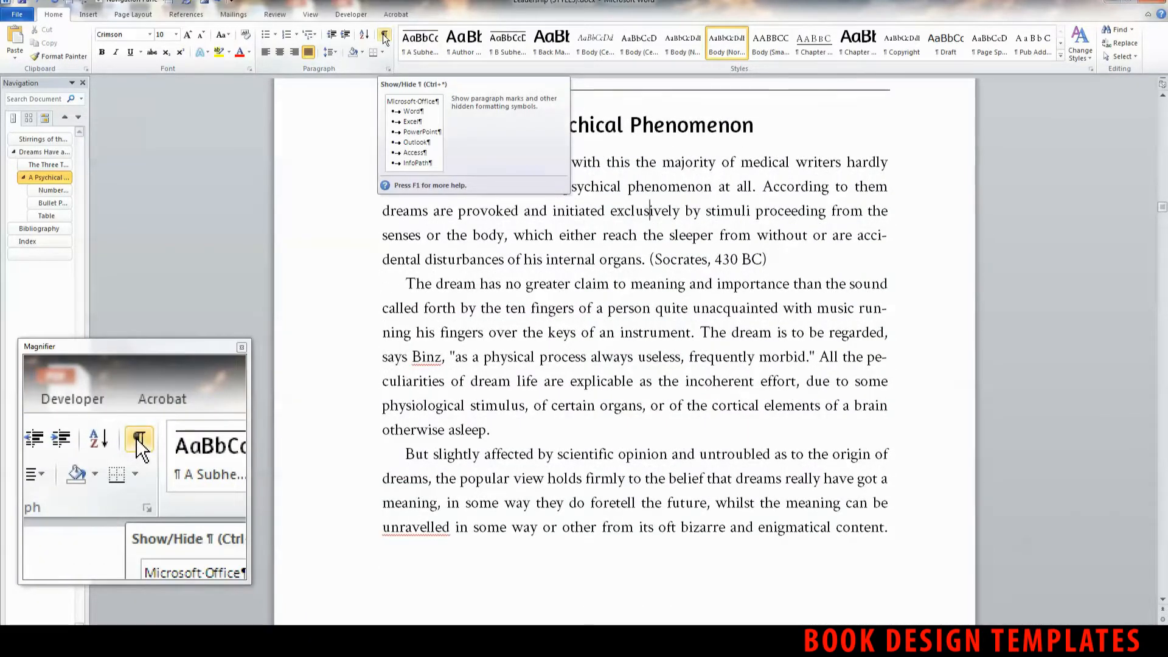
click(384, 37)
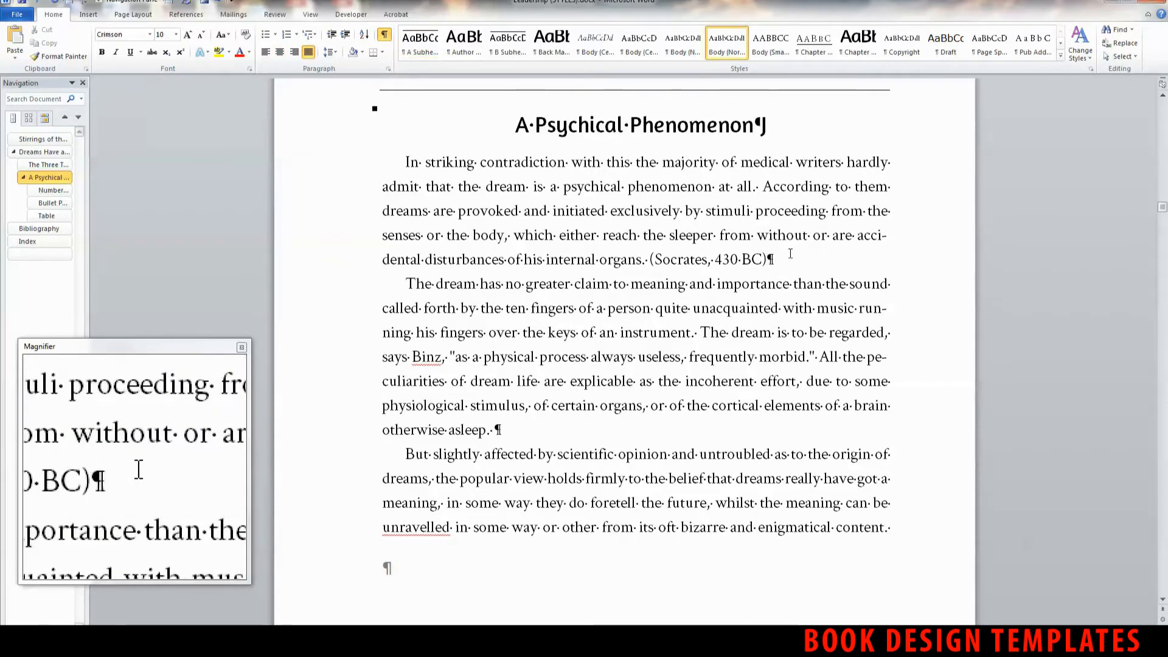
key(Return)
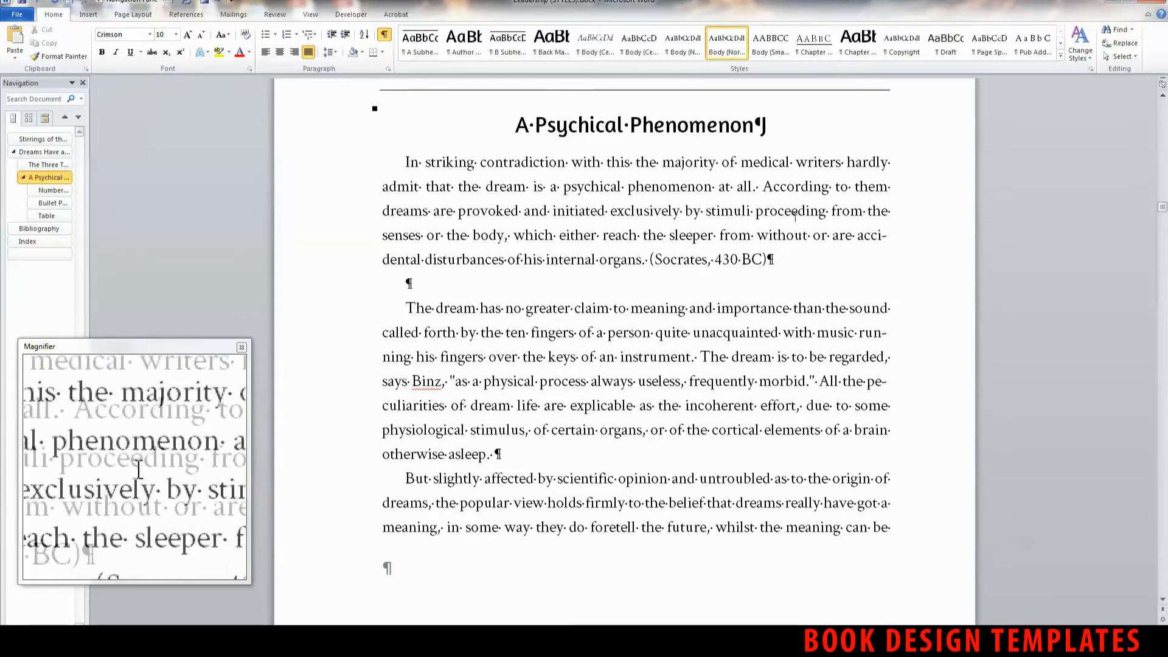
Examine how paragraph marks delimit the "A Psychical Phenomenon" subhead and the body paragraphs directly before and after it.
drag(512, 126, 768, 126)
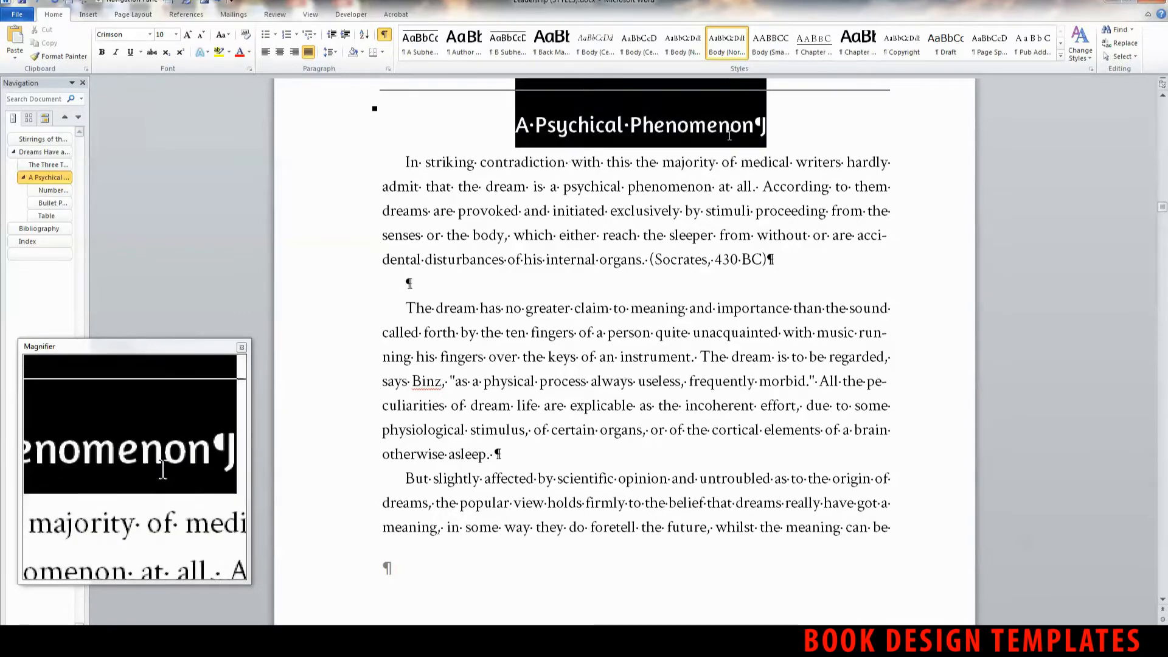
scroll(791, 219, up, 3)
click(834, 235)
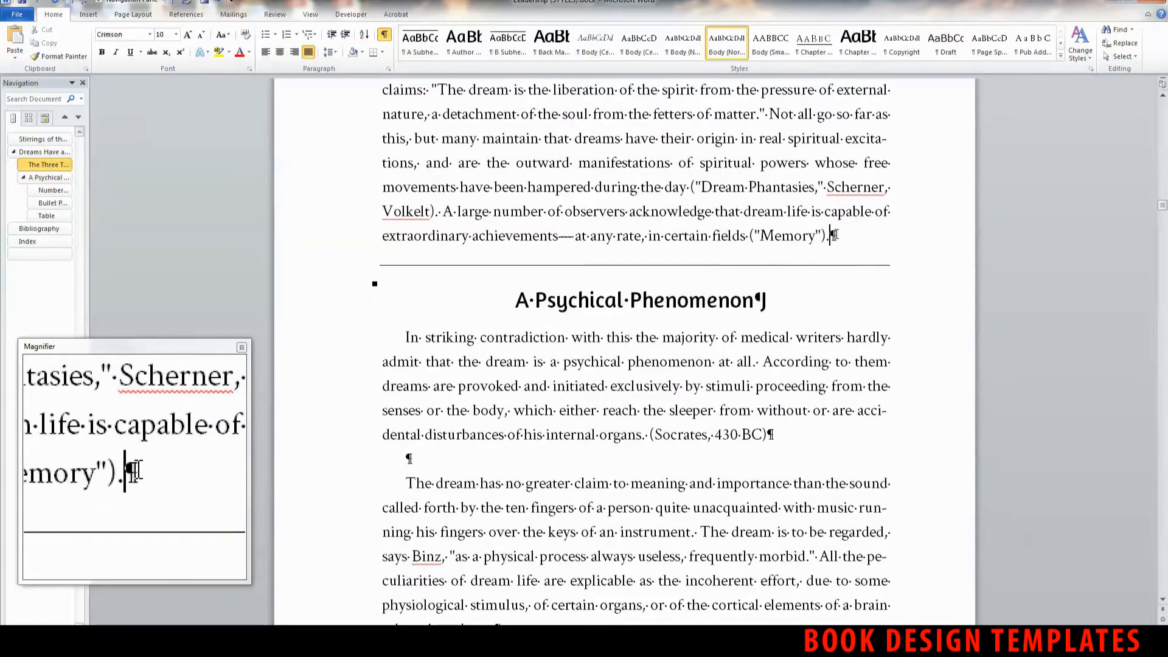
drag(758, 300, 536, 300)
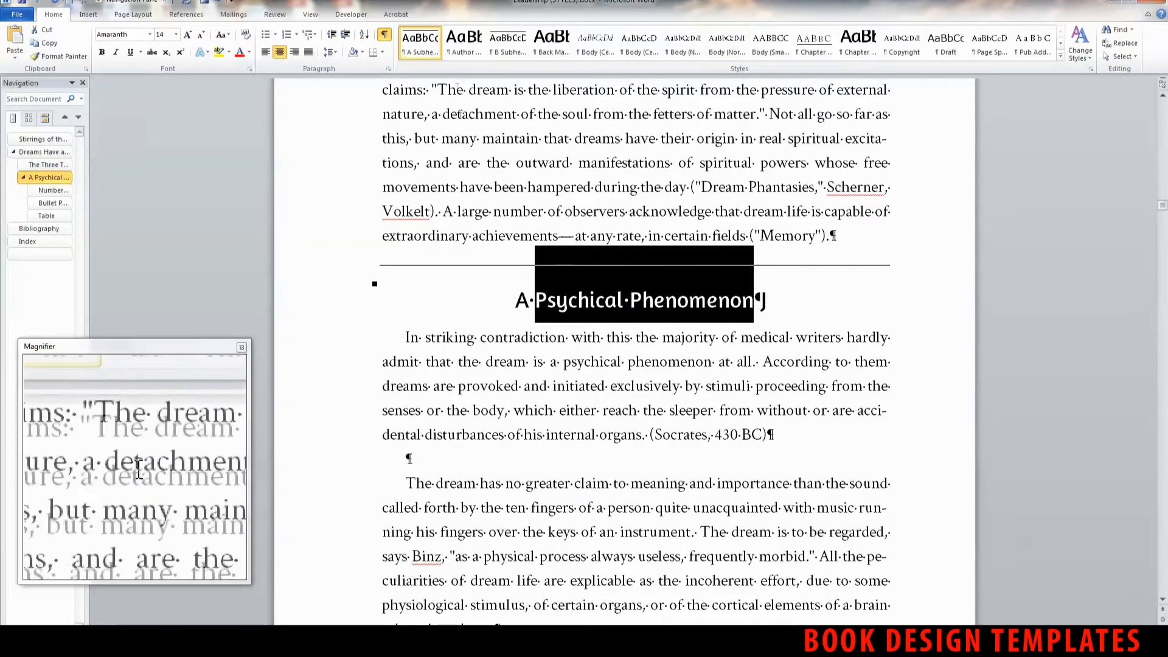
scroll(639, 341, down, 2)
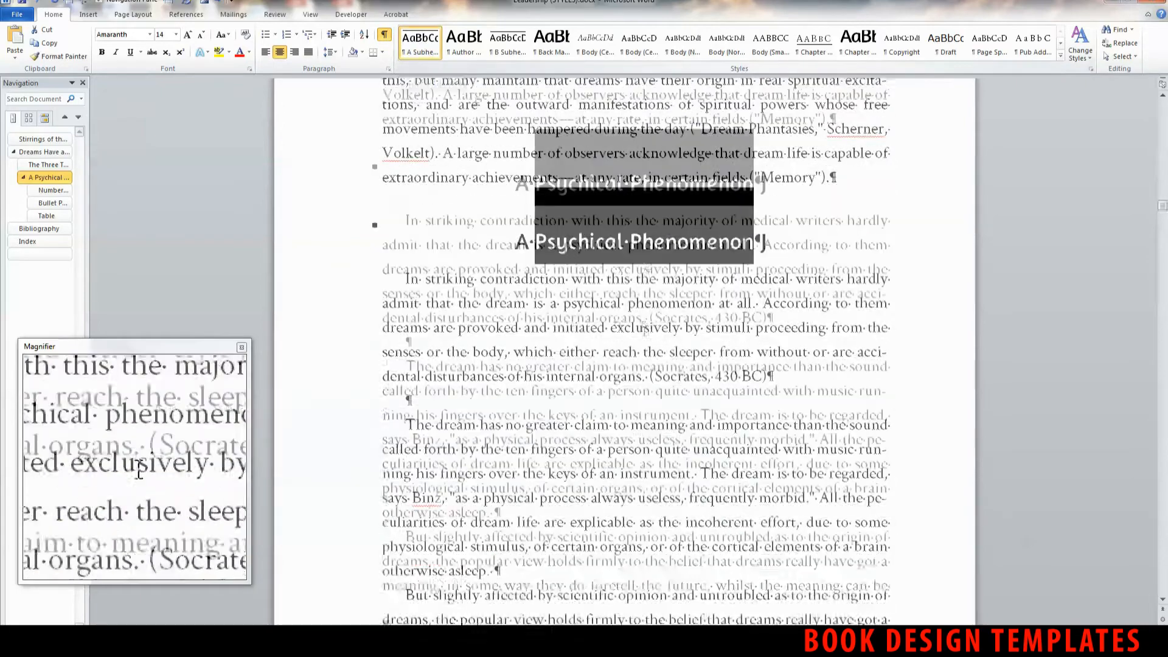
click(575, 269)
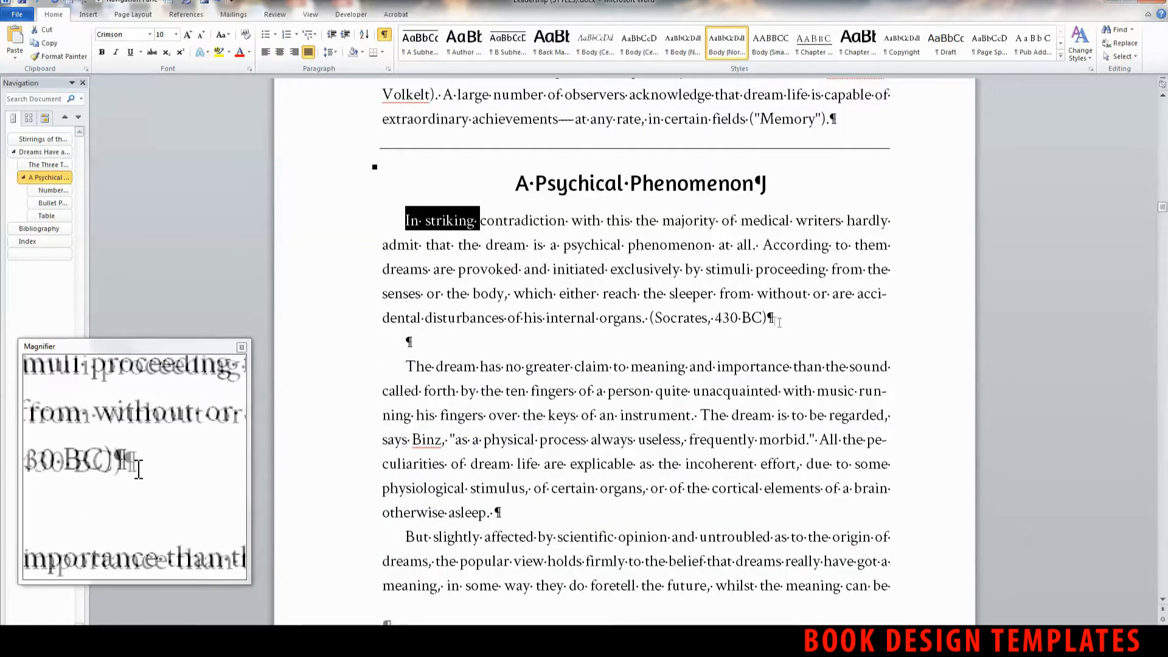
drag(772, 318, 602, 293)
click(553, 269)
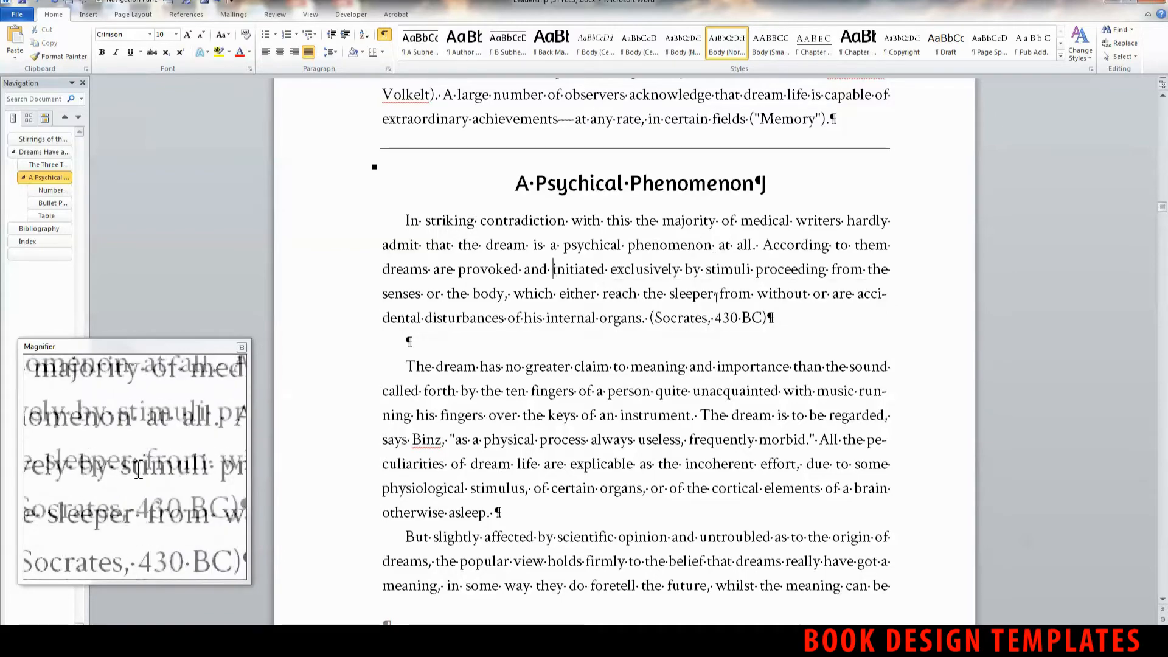
Try the unindented body style on the paragraph starting "The dream has no greater claim" and restore its indented Body (Normal) style.
scroll(599, 387, down, 2)
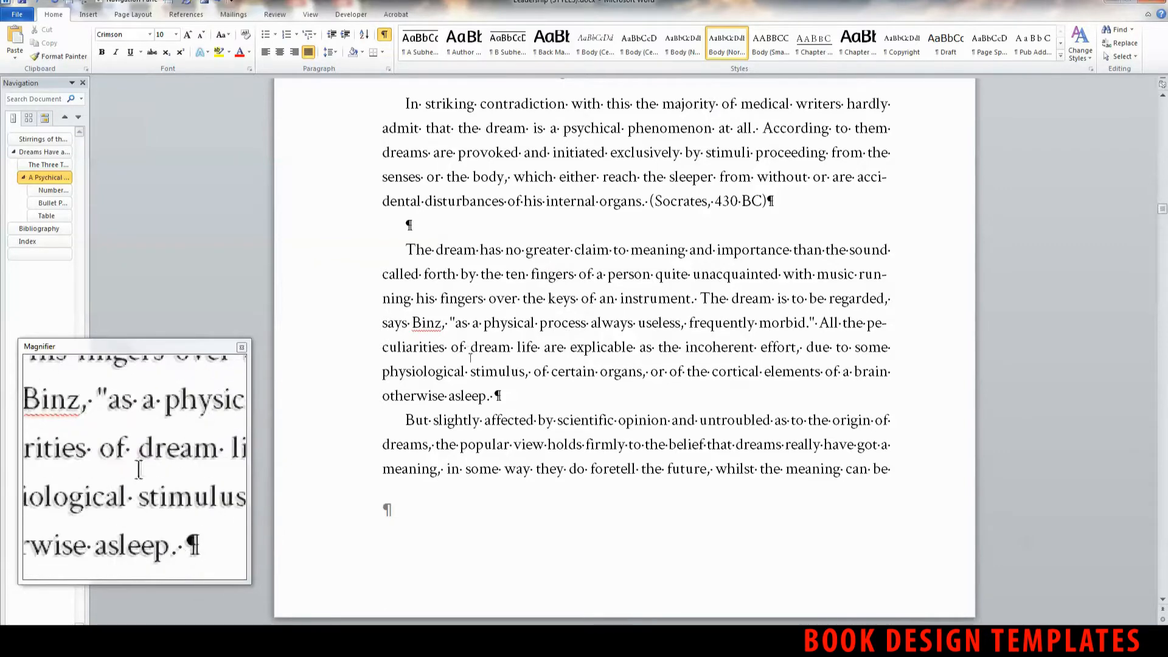
click(688, 46)
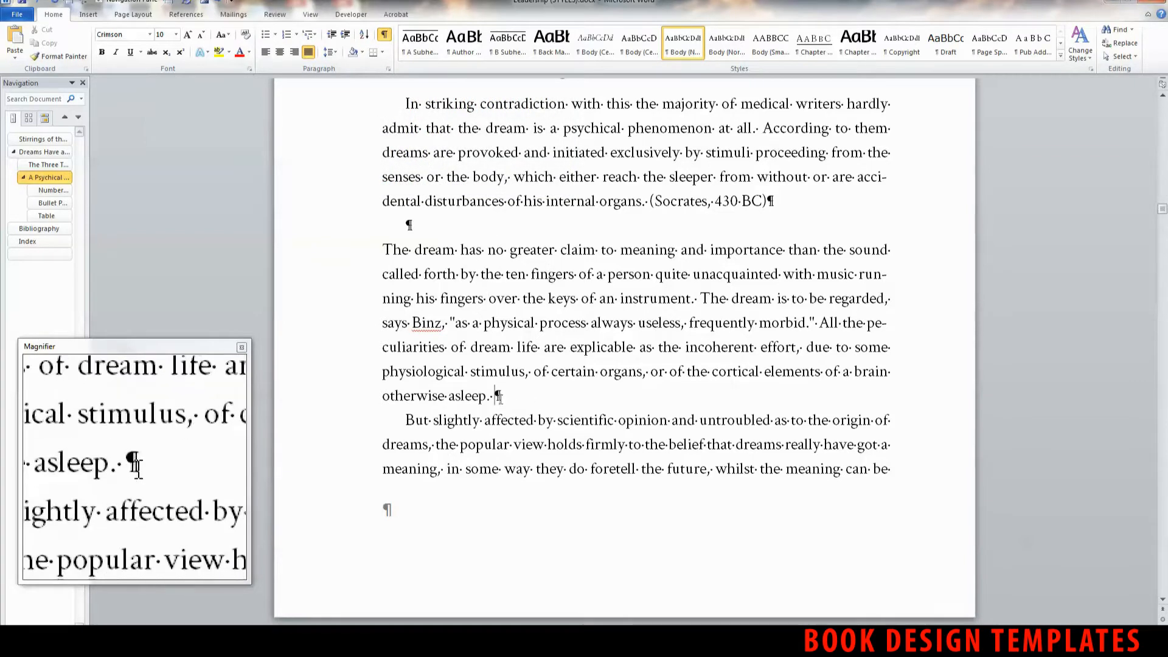
drag(502, 397, 374, 258)
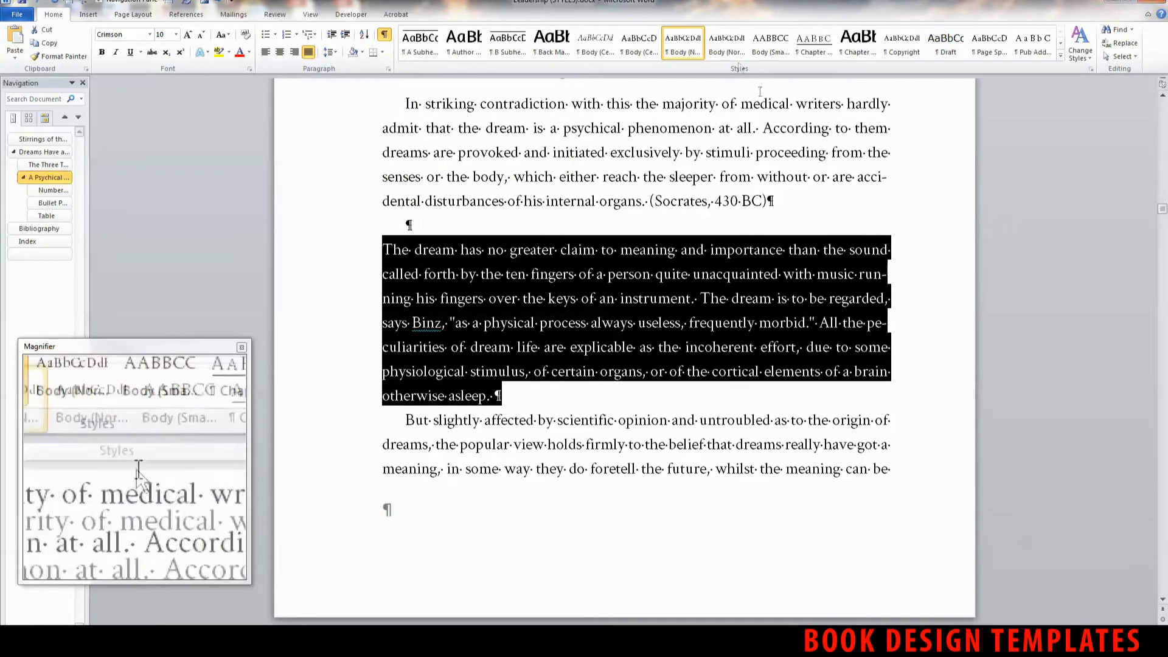
click(725, 40)
Delete the empty paragraph after the one ending "(Socrates, 430 BC)".
click(416, 225)
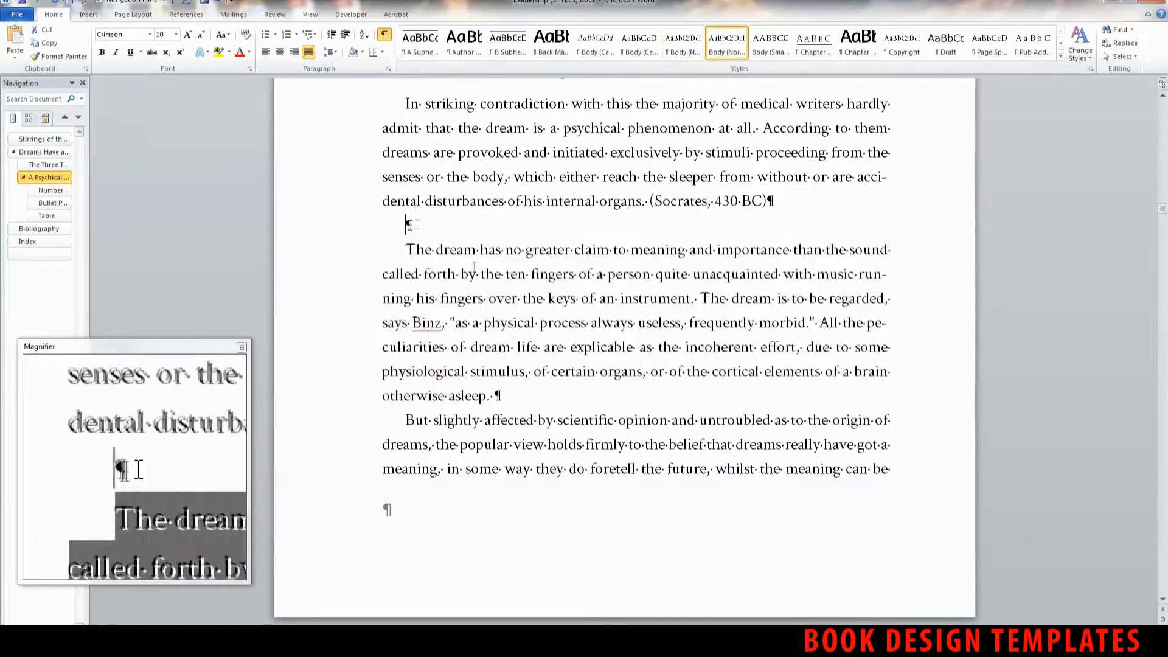
key(Delete)
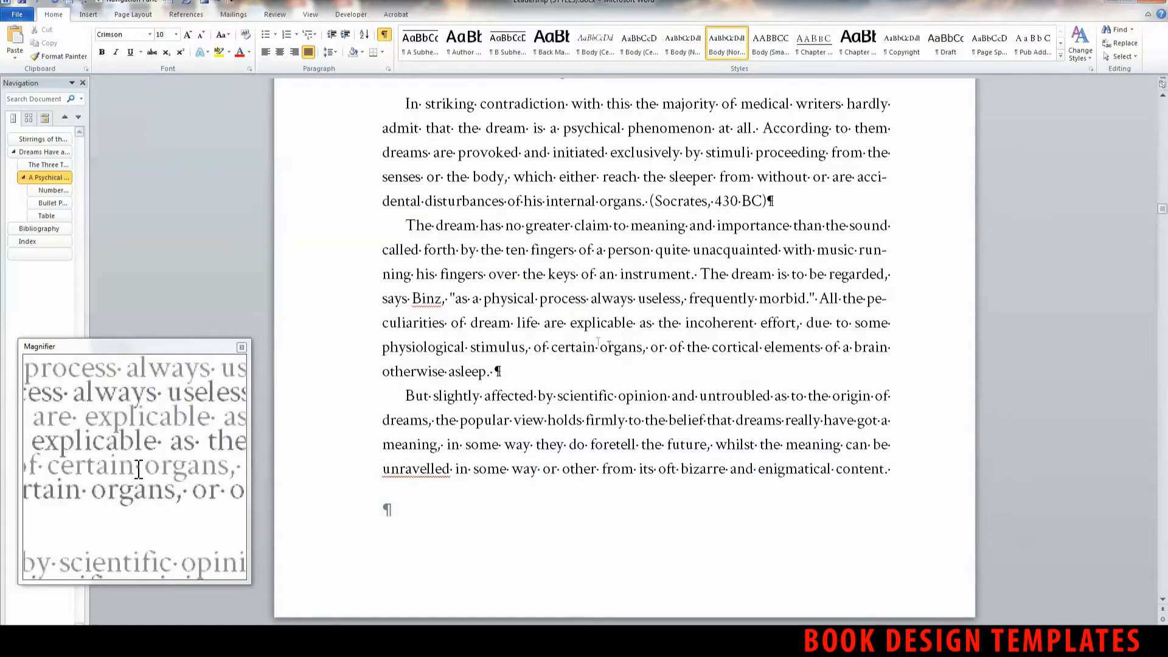
Apply the B Subhead style to the line "A Personal Discovery" and look over the full set of available styles.
scroll(598, 342, down, 5)
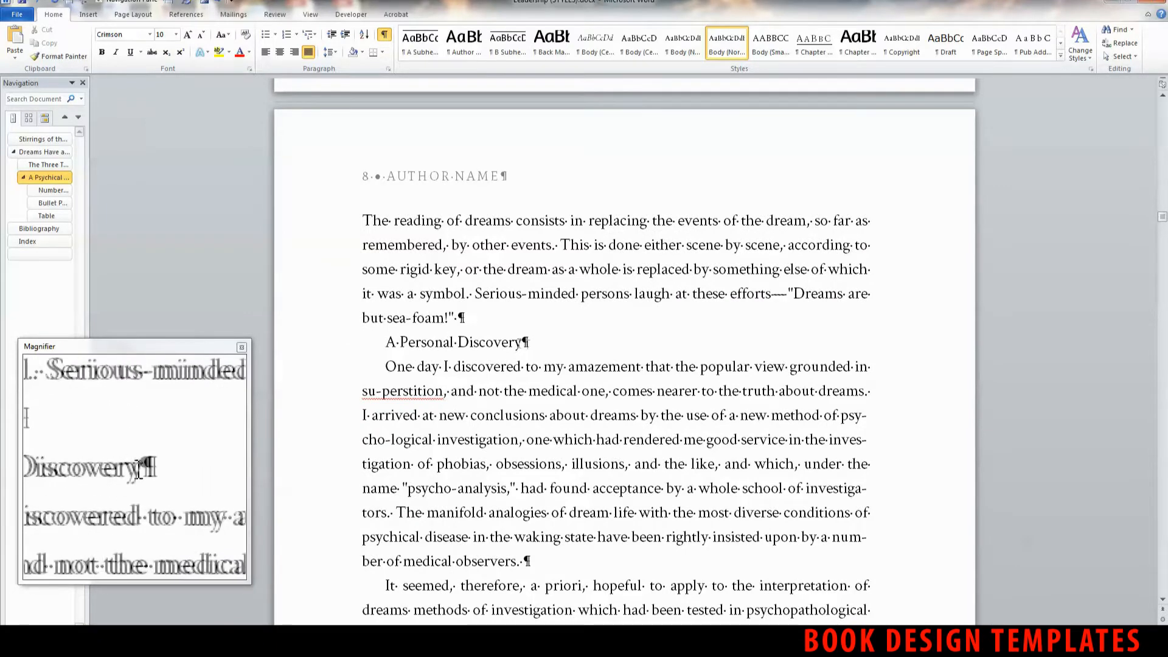
drag(494, 342, 393, 346)
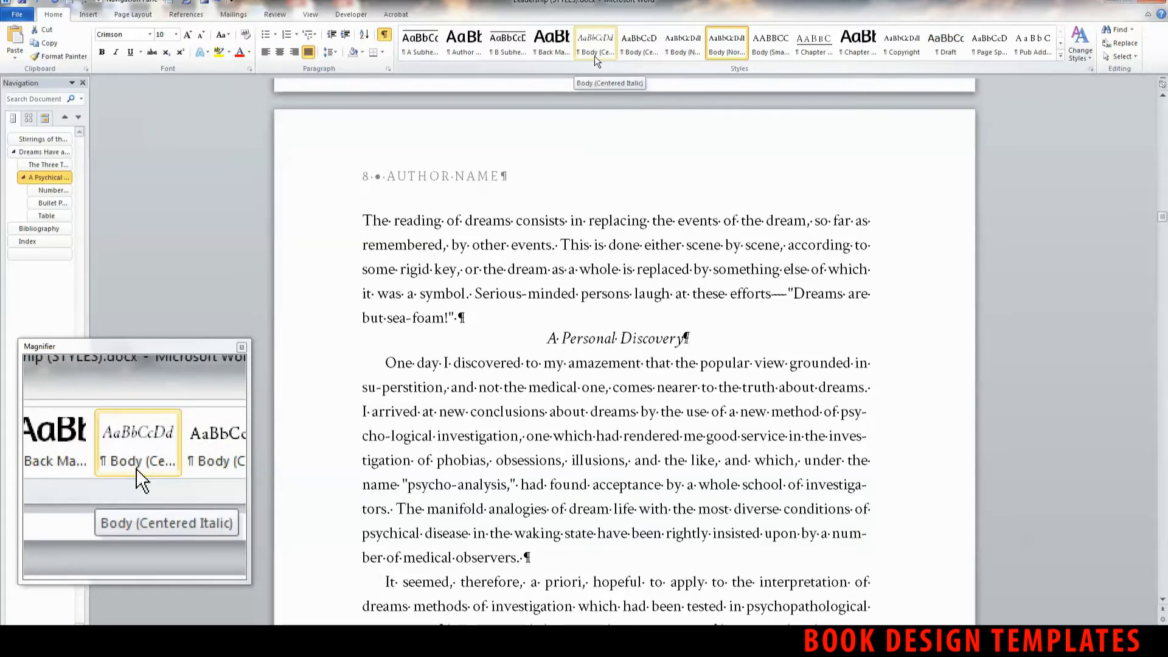
click(510, 43)
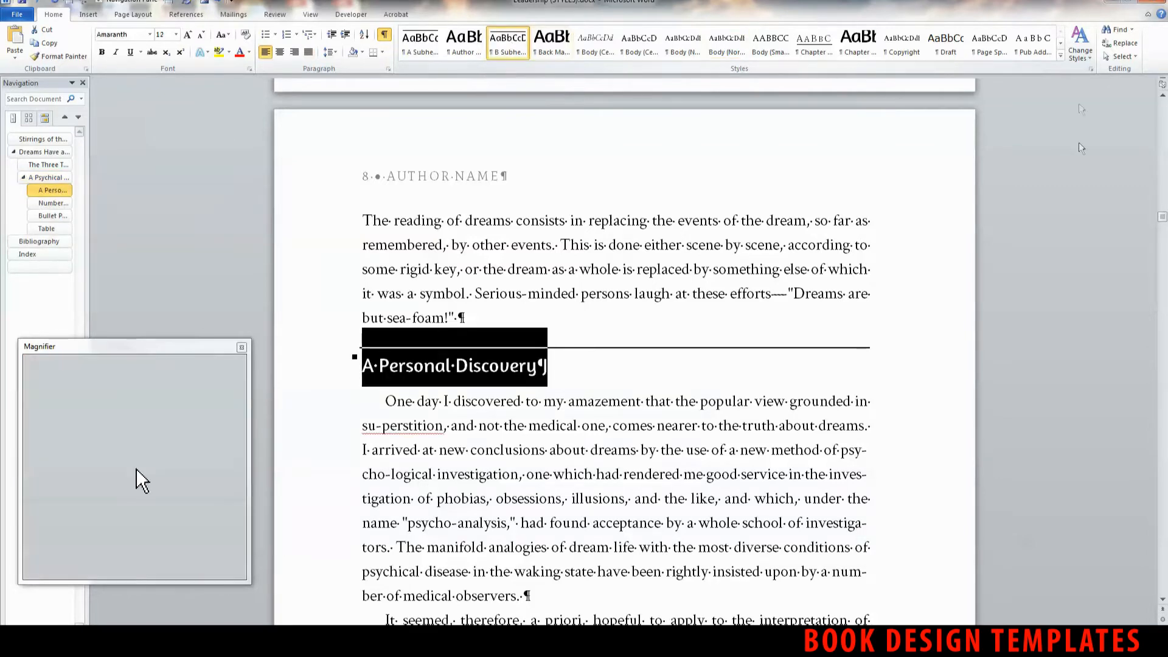
click(1061, 57)
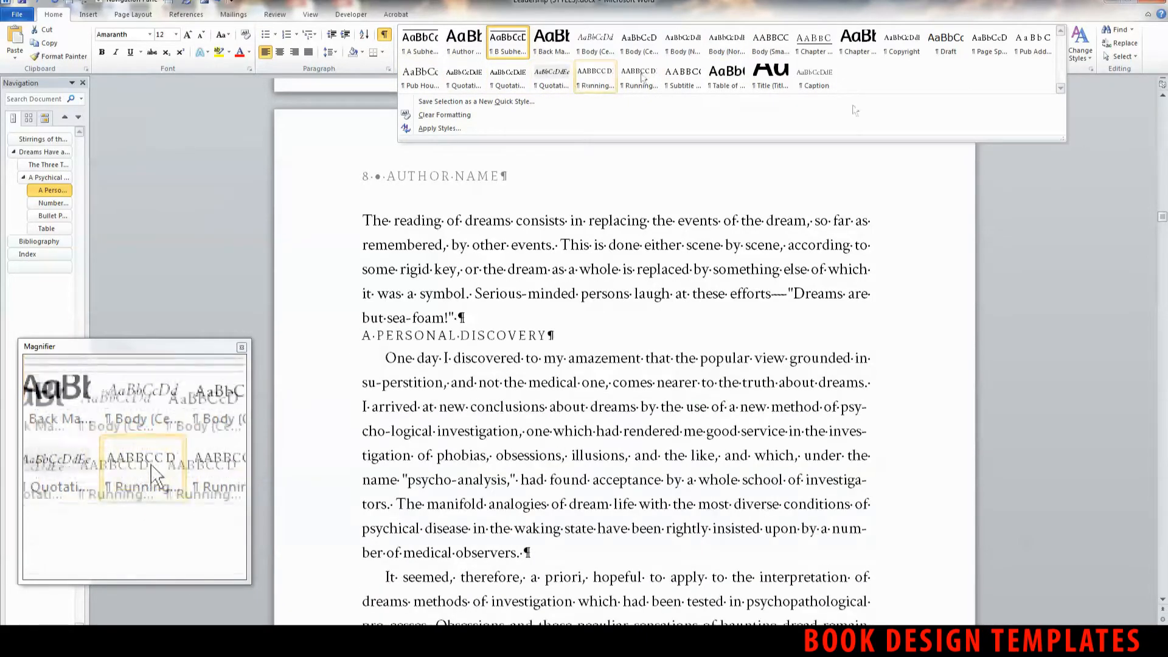
click(700, 255)
Check which style the book title "Stirrings of the Russian Spring" uses on the title page.
scroll(886, 359, up, 2)
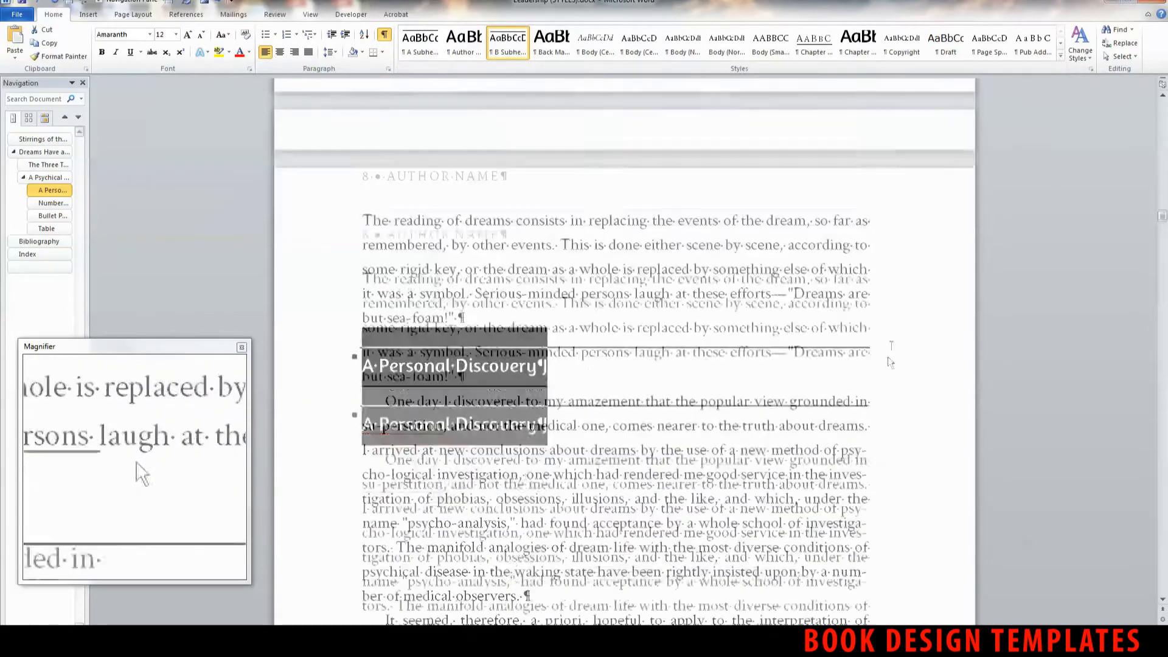
drag(1162, 216, 1163, 105)
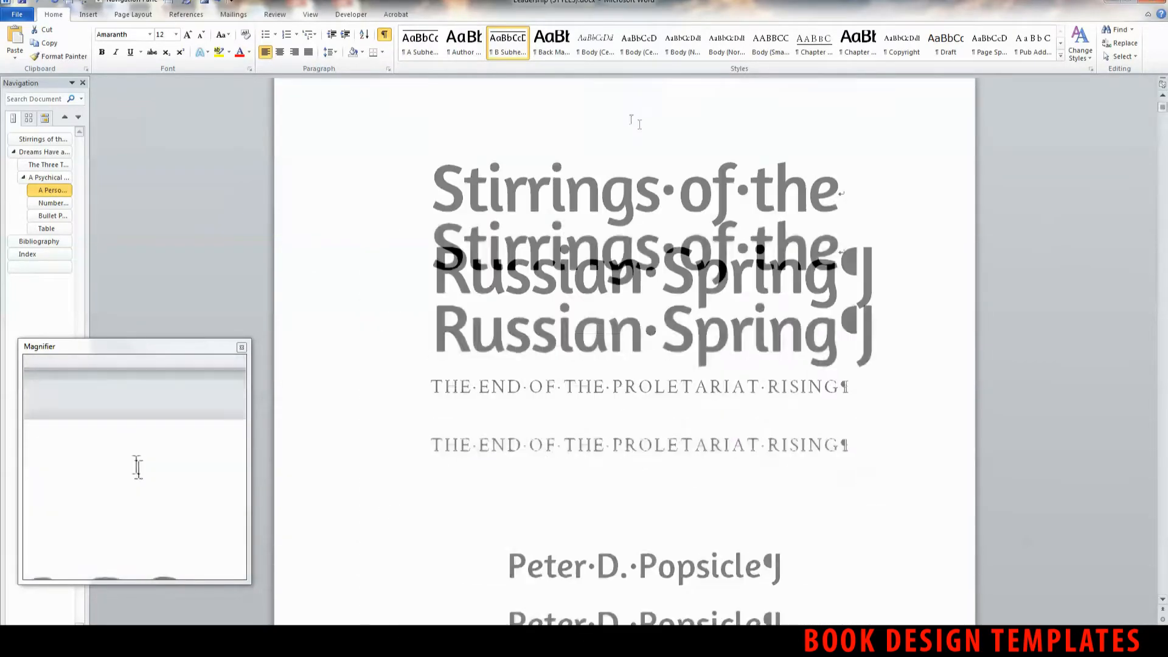
click(627, 398)
scroll(621, 389, down, 1)
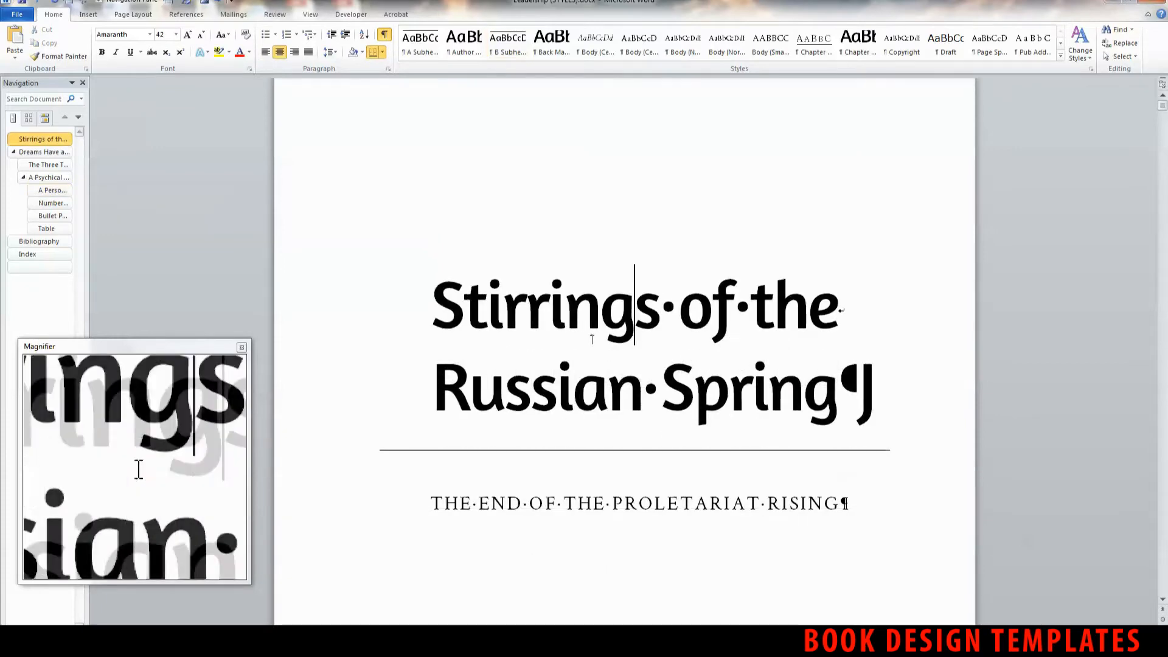
drag(609, 393, 724, 402)
click(1061, 56)
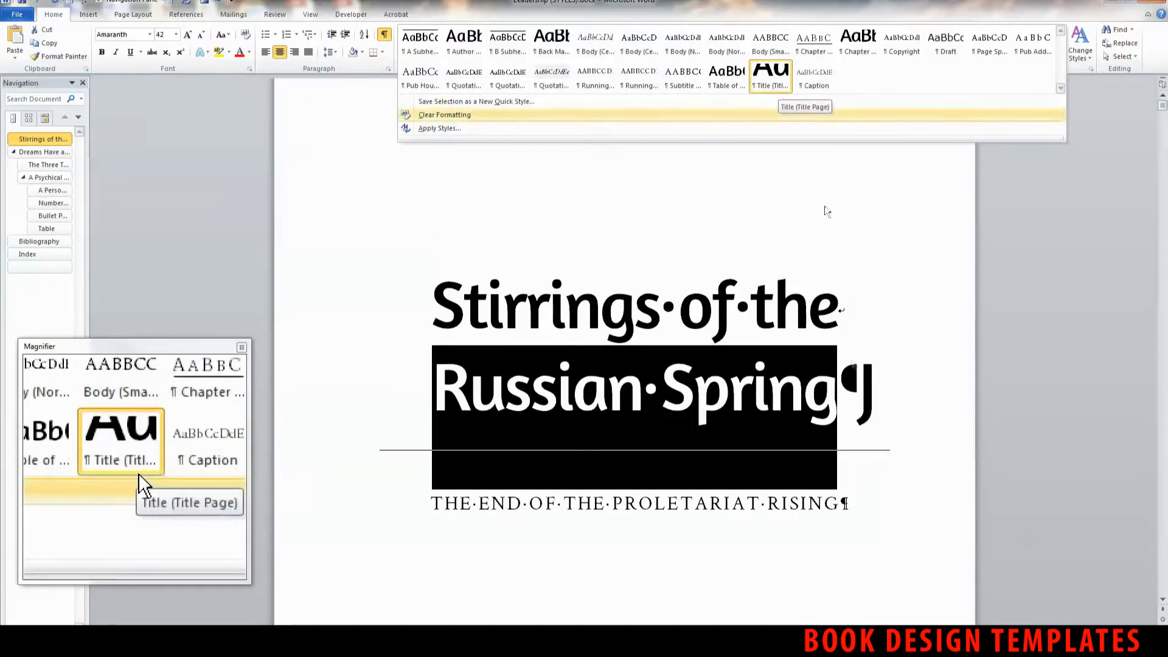
click(780, 90)
Check which styles the subtitle "The End of the Proletariat Rising" and the author name use on the title page.
click(750, 385)
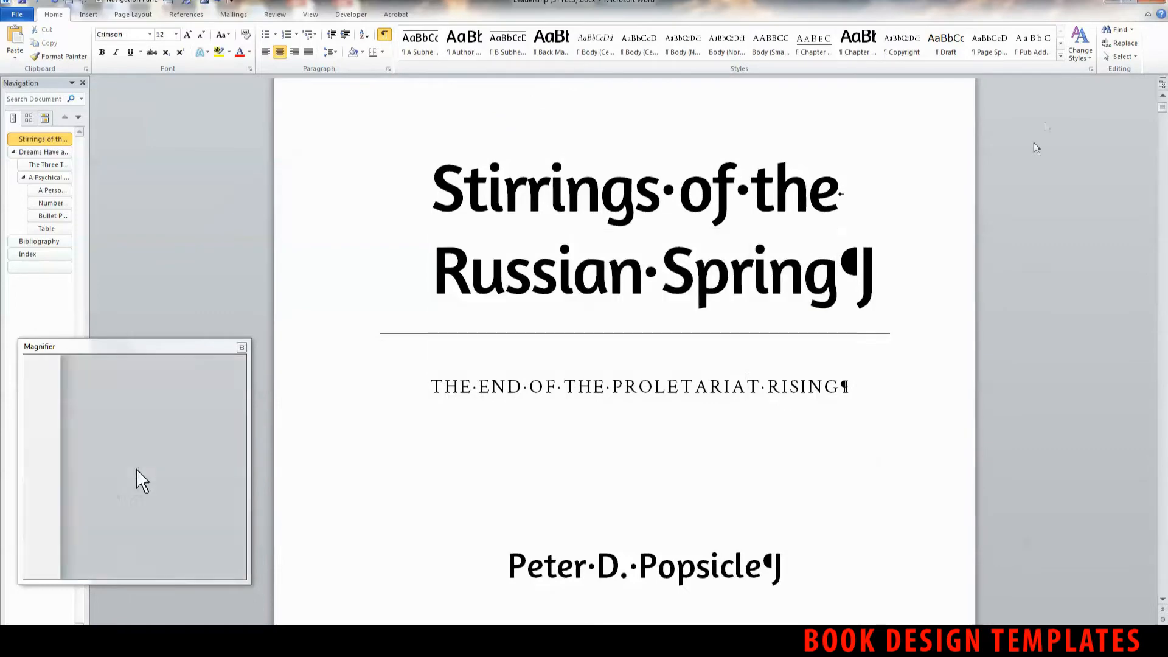
click(1061, 45)
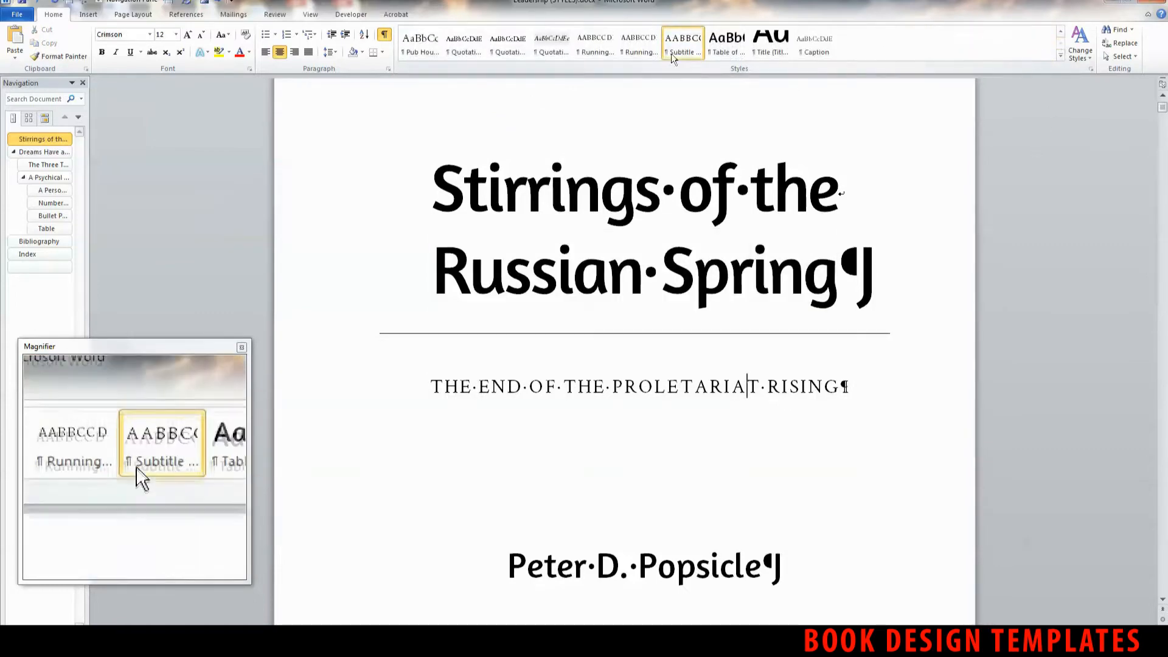
scroll(680, 329, down, 3)
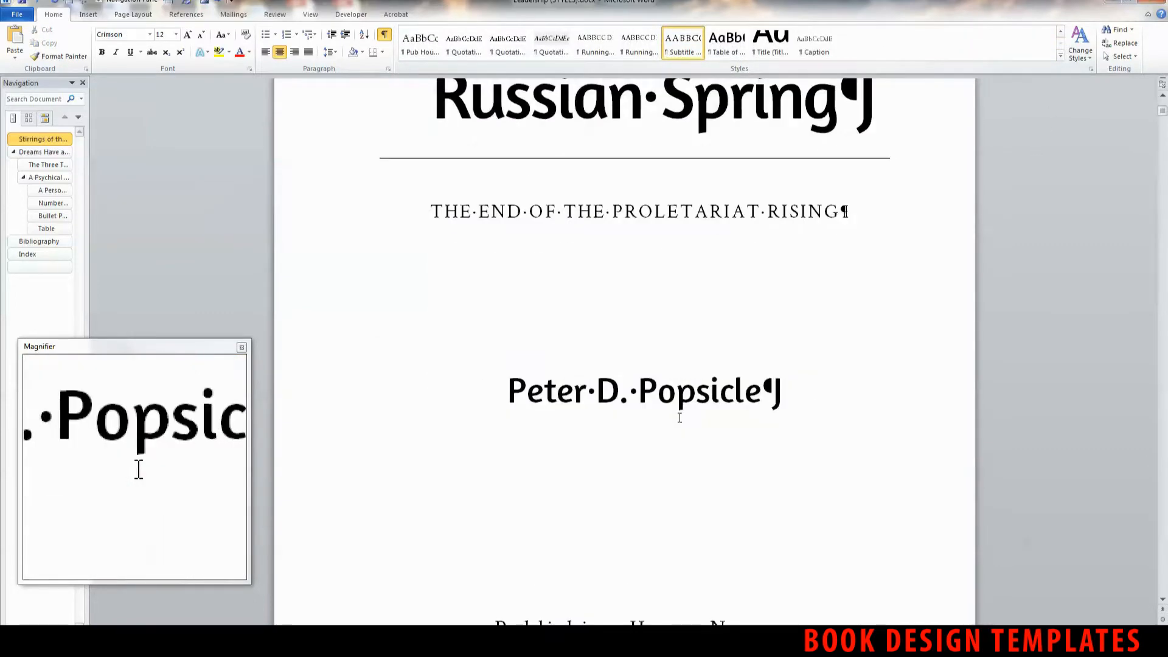
click(1060, 31)
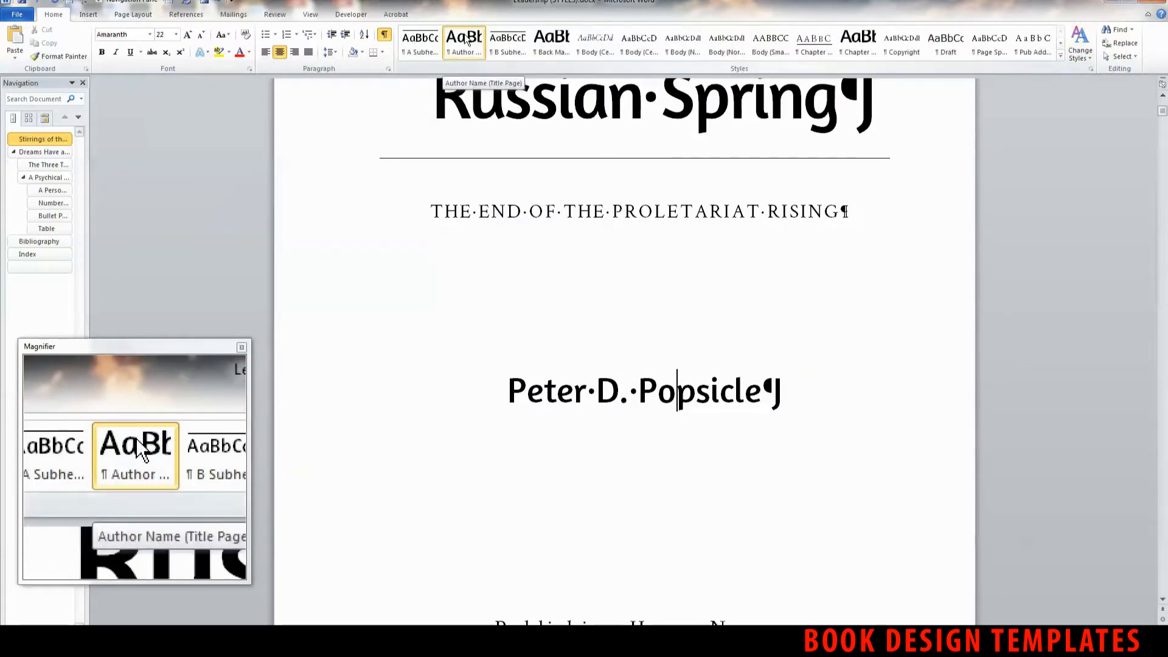
Check the style of the publishing house name and city lines and review the title page layout.
scroll(618, 327, down, 4)
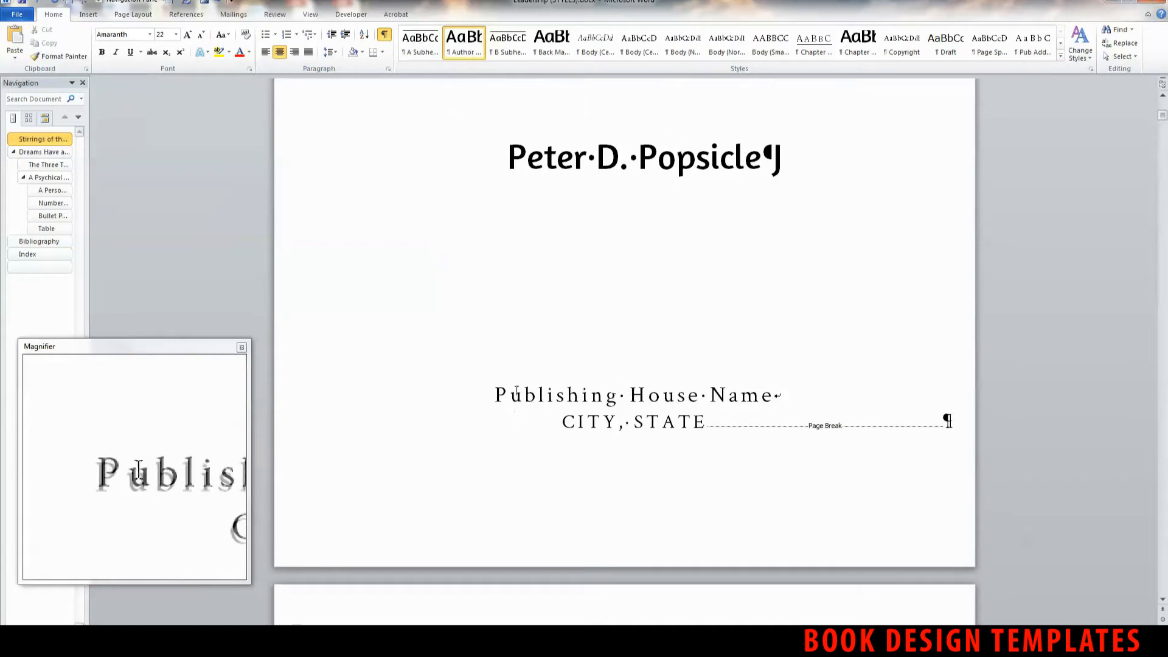
drag(517, 392, 675, 419)
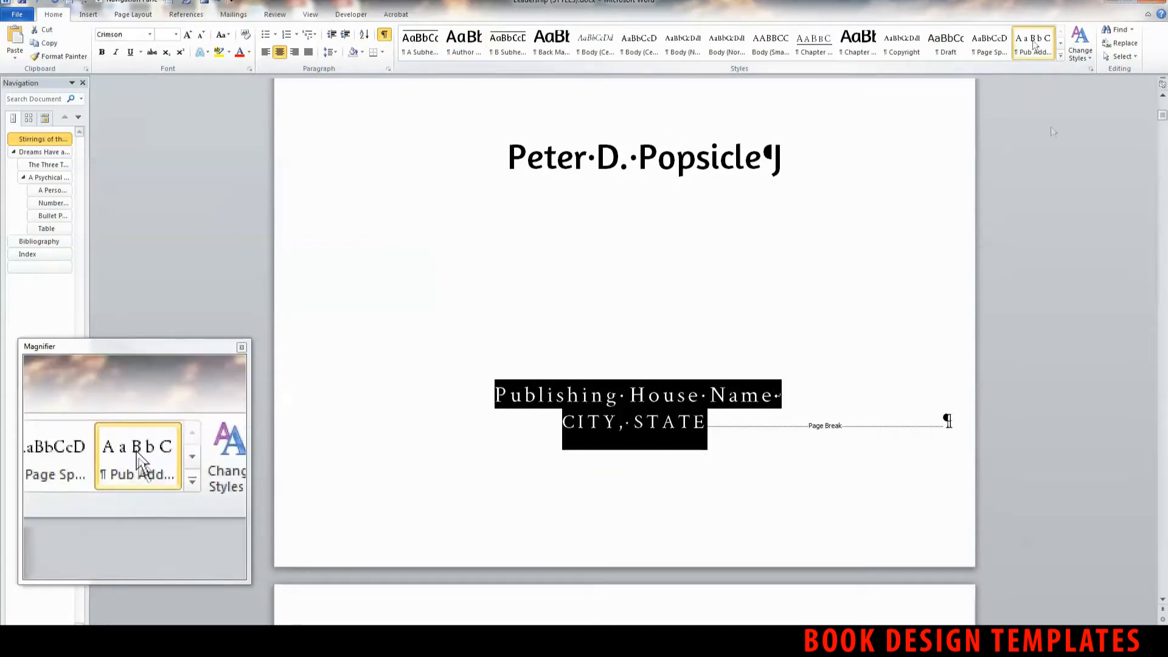
click(655, 358)
scroll(700, 308, up, 4)
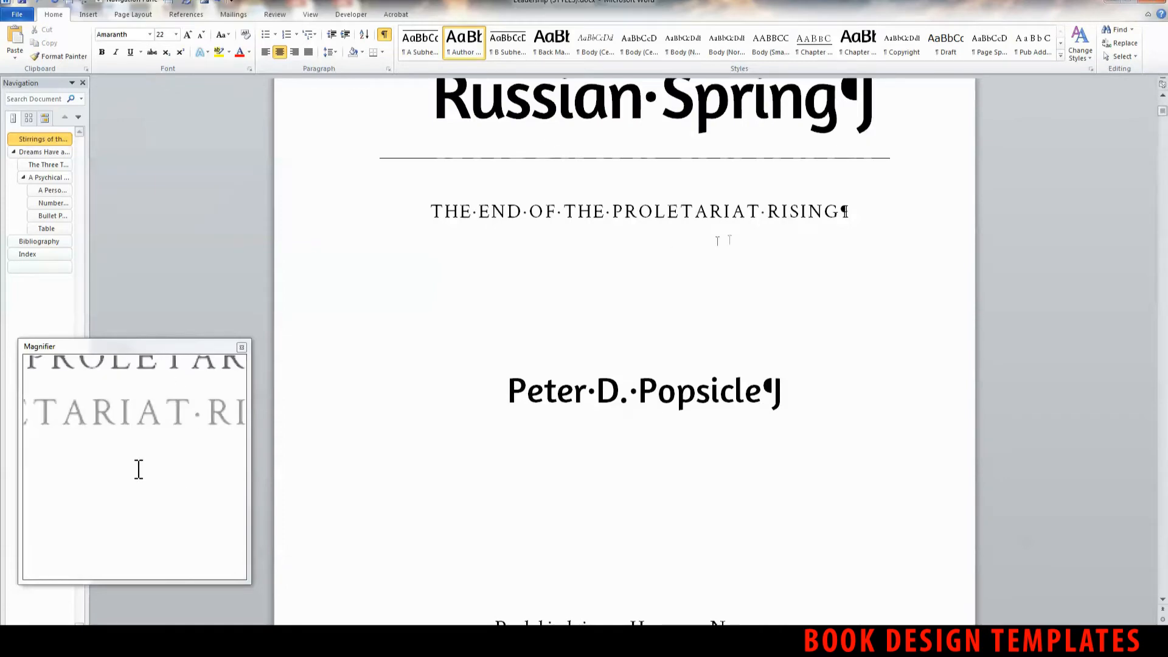
scroll(717, 241, up, 2)
scroll(683, 368, down, 2)
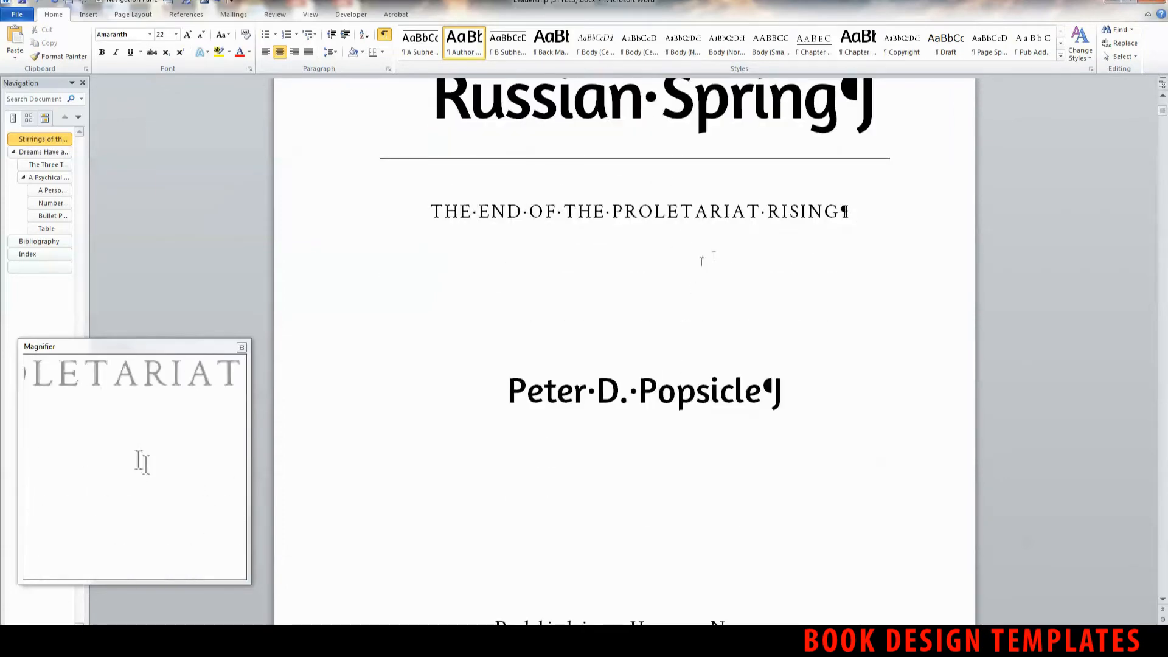
scroll(695, 220, up, 2)
scroll(674, 265, down, 6)
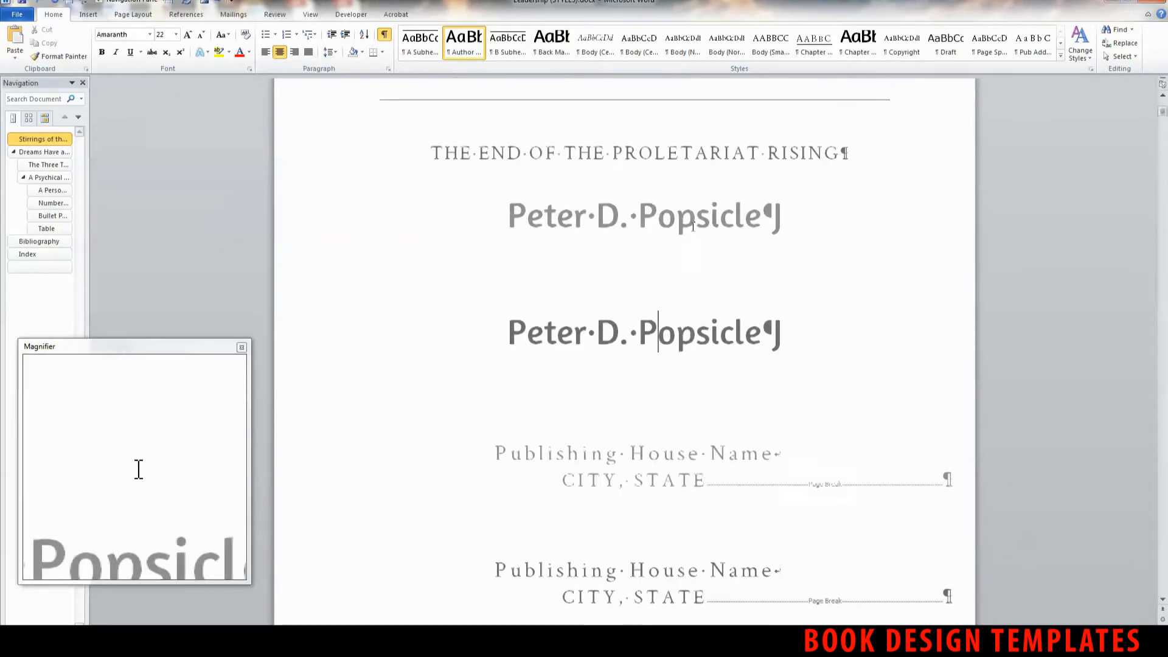
Check which style the copyright page text uses.
scroll(673, 264, down, 10)
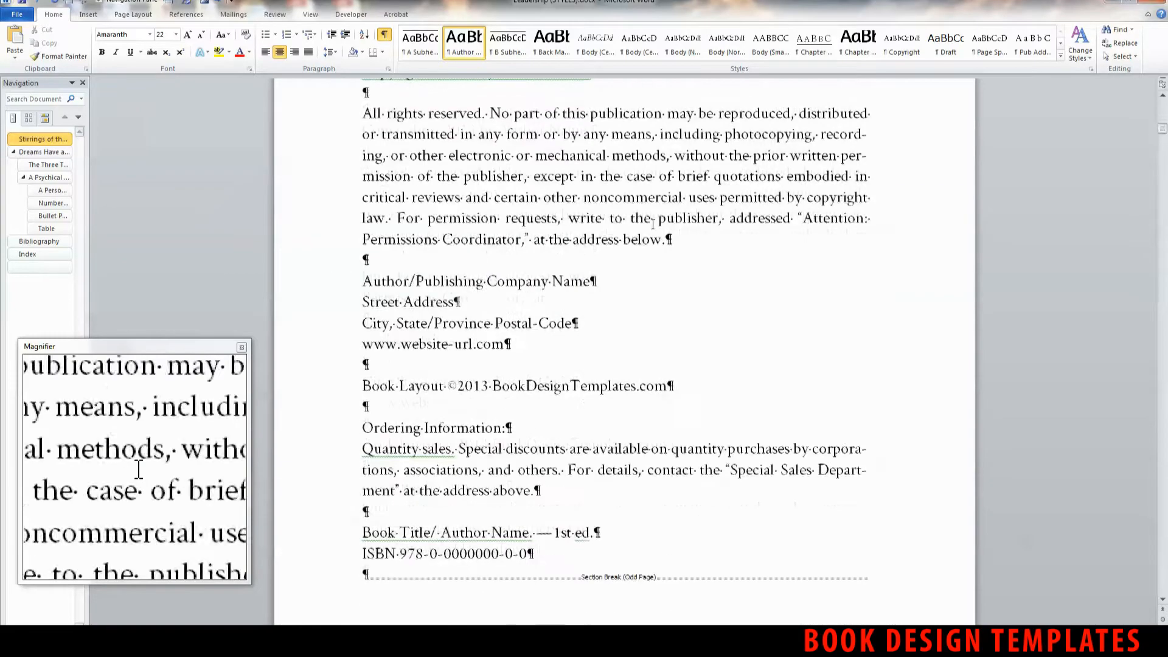
click(516, 298)
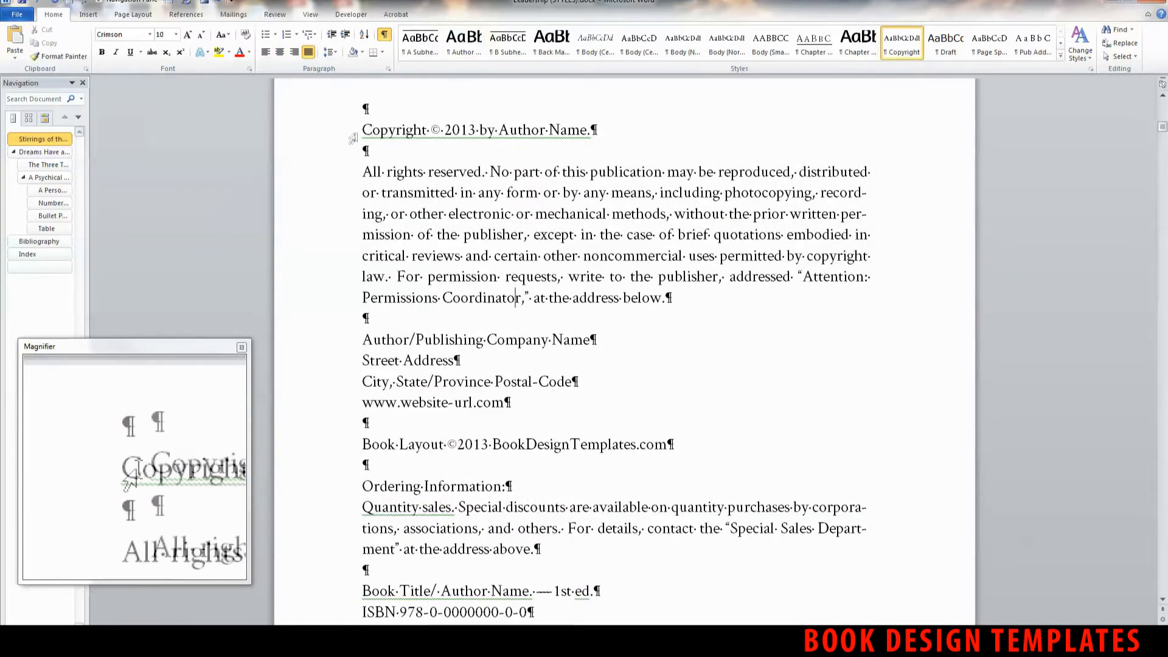
click(451, 205)
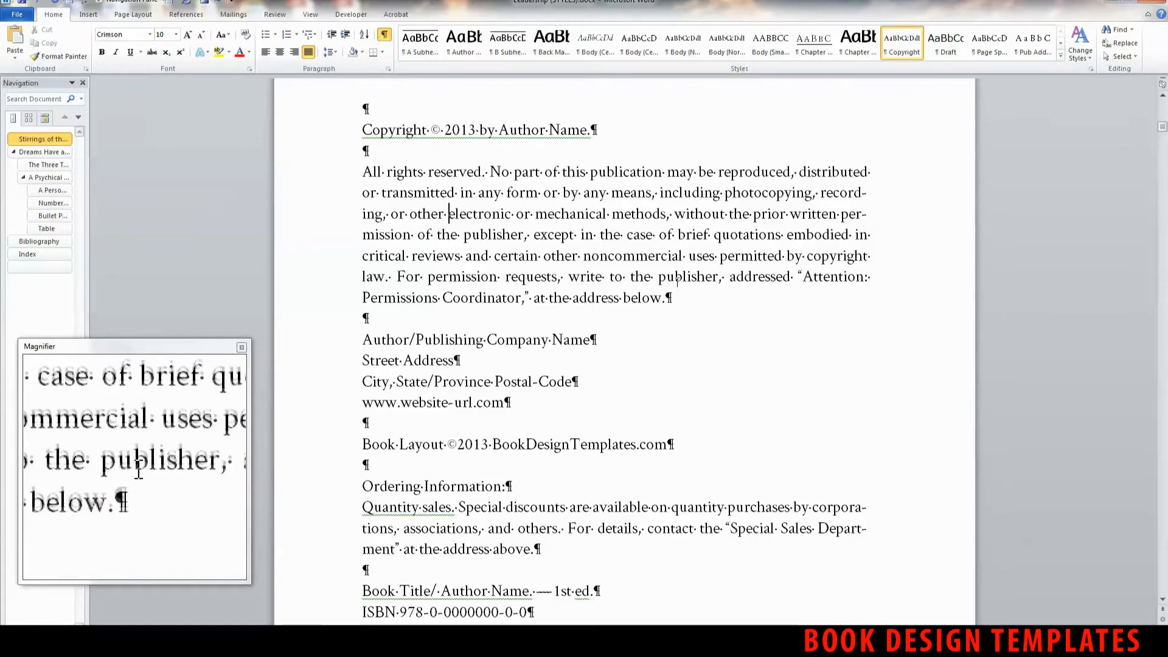
Apply the Body (Centered Italic) style to the line "Dedication to Someone" on the dedication page.
scroll(669, 277, down, 12)
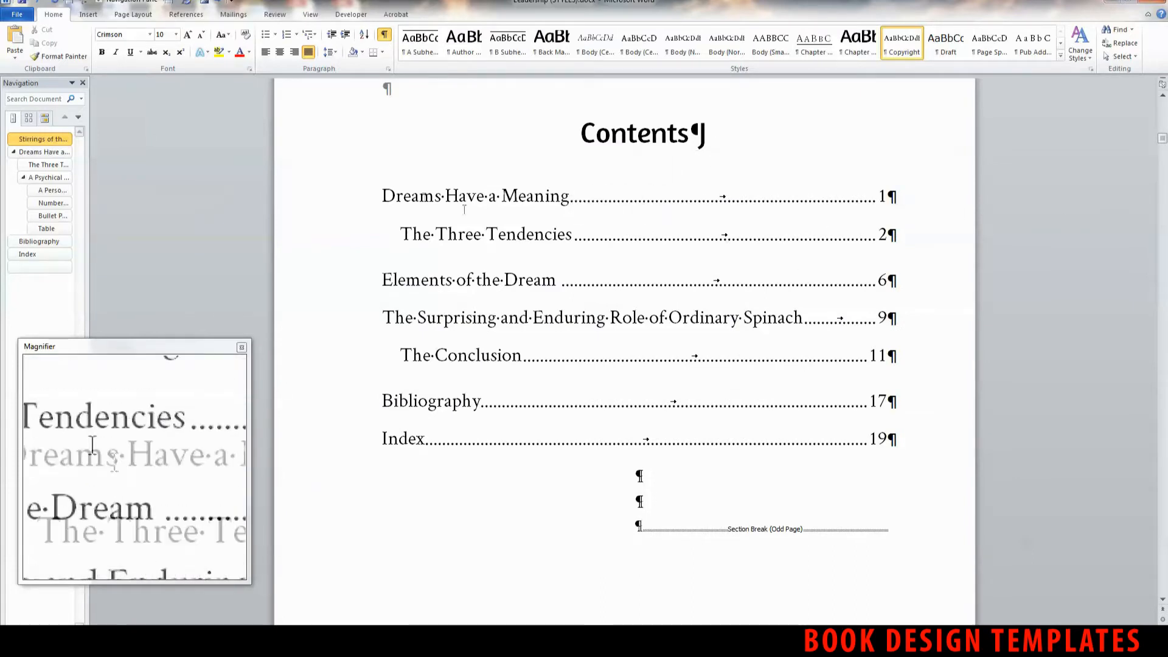
scroll(701, 361, down, 15)
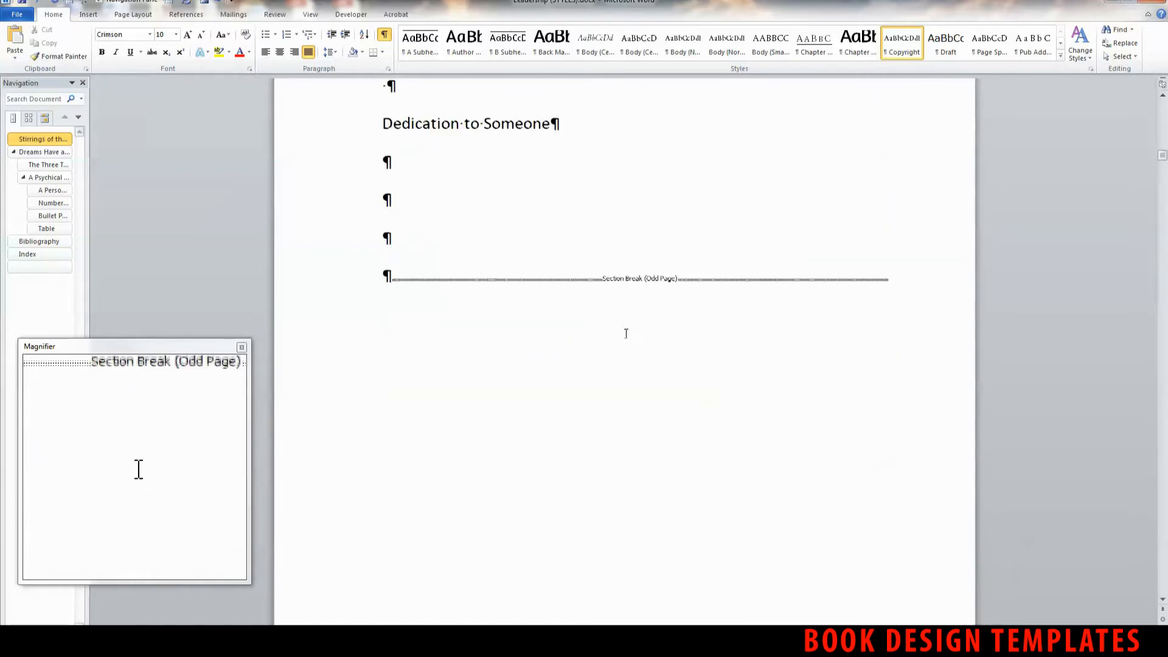
scroll(626, 334, up, 4)
click(303, 357)
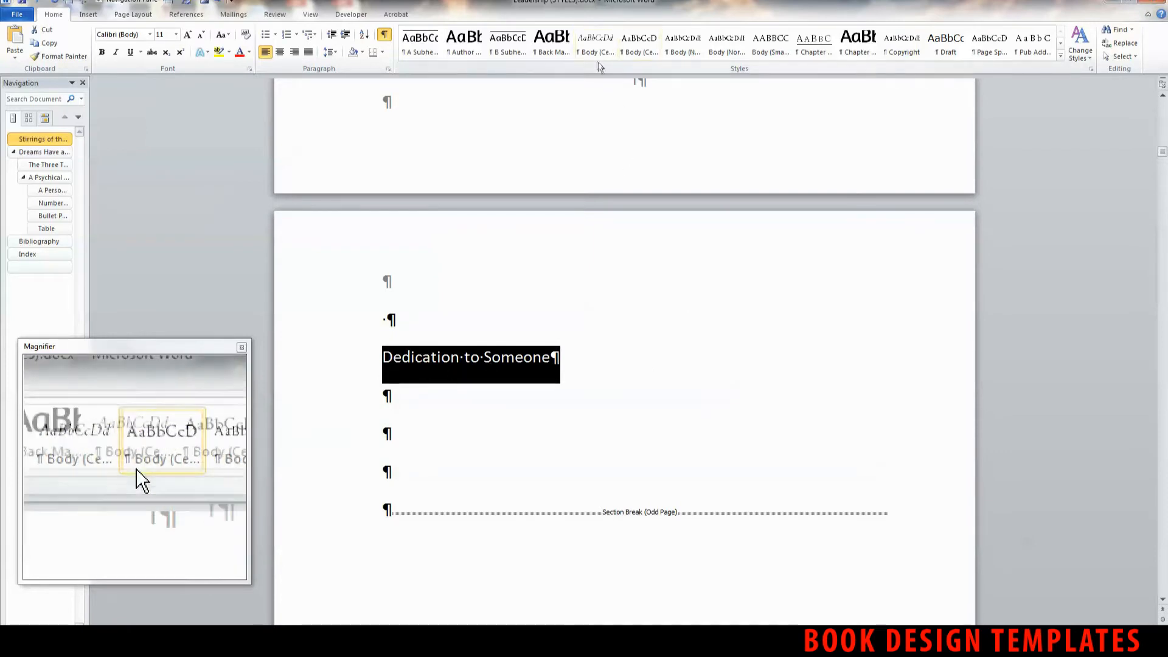
click(594, 43)
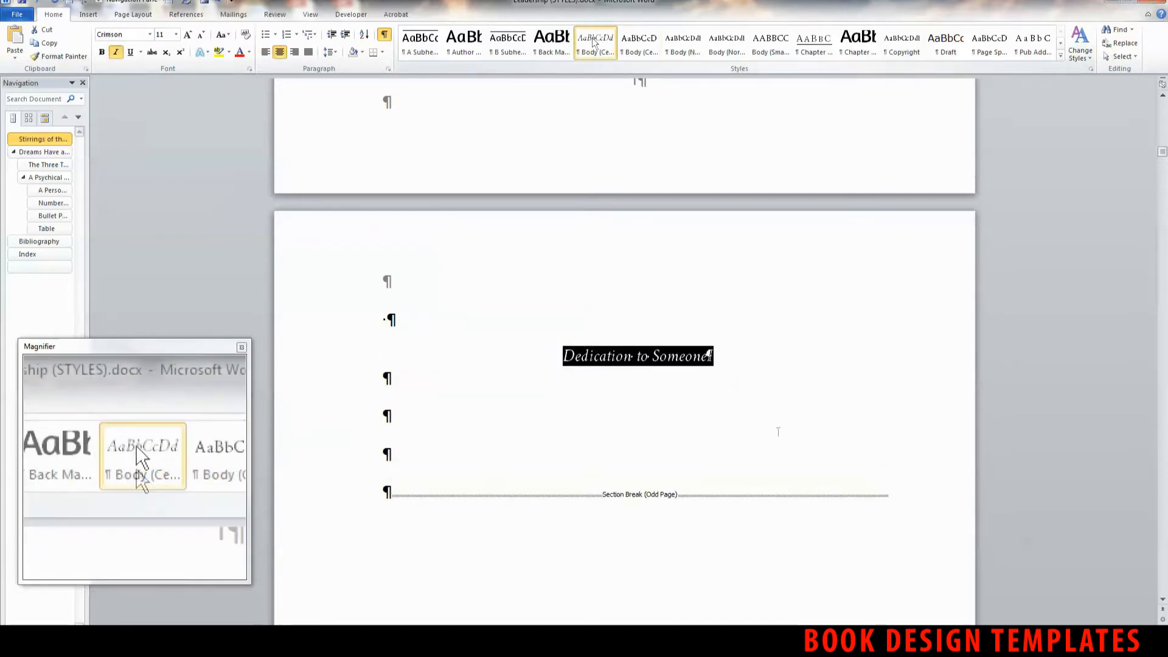
click(730, 381)
Apply the non-italic centered body style to the lines "You may insert a quote here." and "—QUOTATION SOURCE".
scroll(732, 385, down, 5)
scroll(707, 385, down, 5)
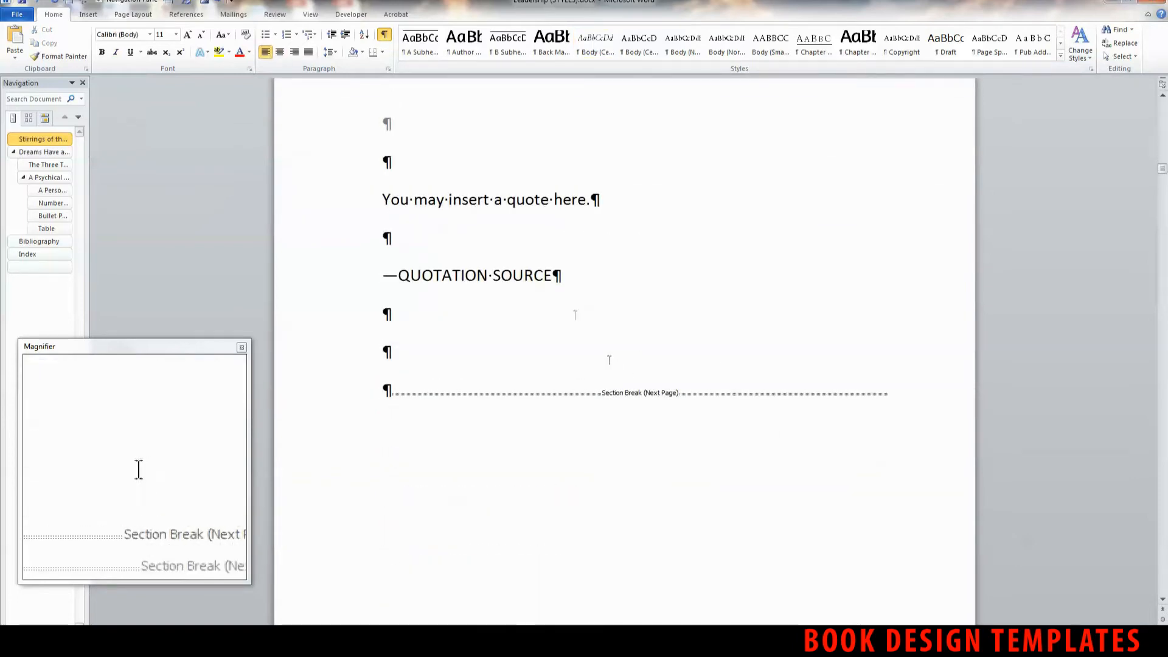
drag(594, 213, 426, 200)
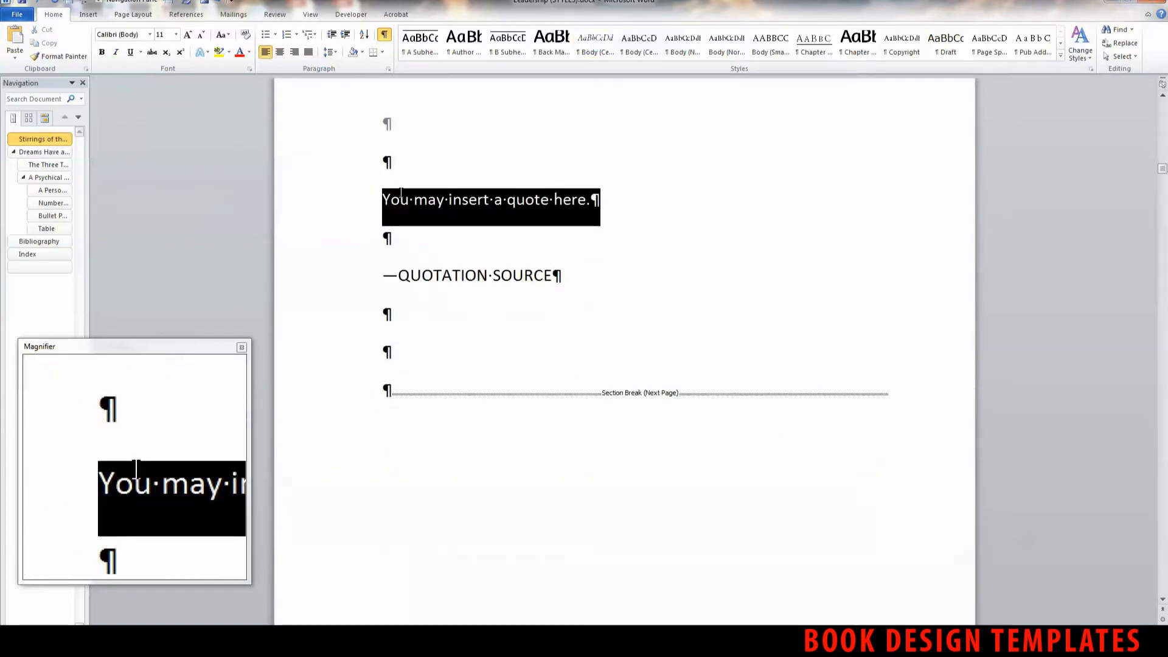
click(638, 42)
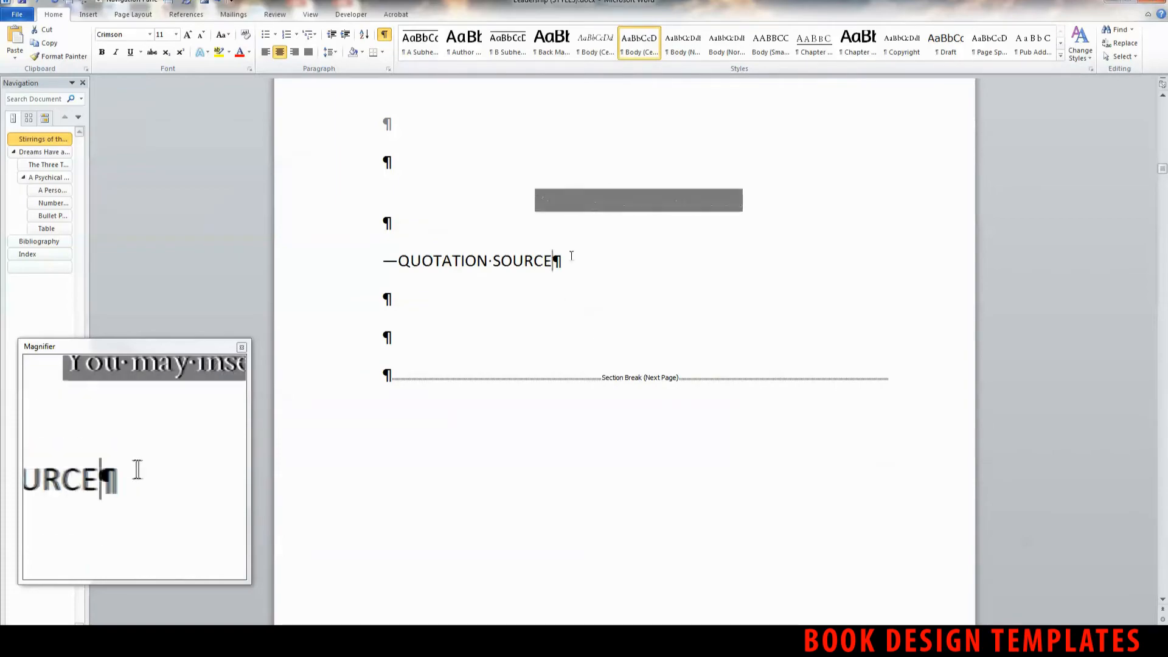
drag(571, 256, 344, 253)
click(639, 43)
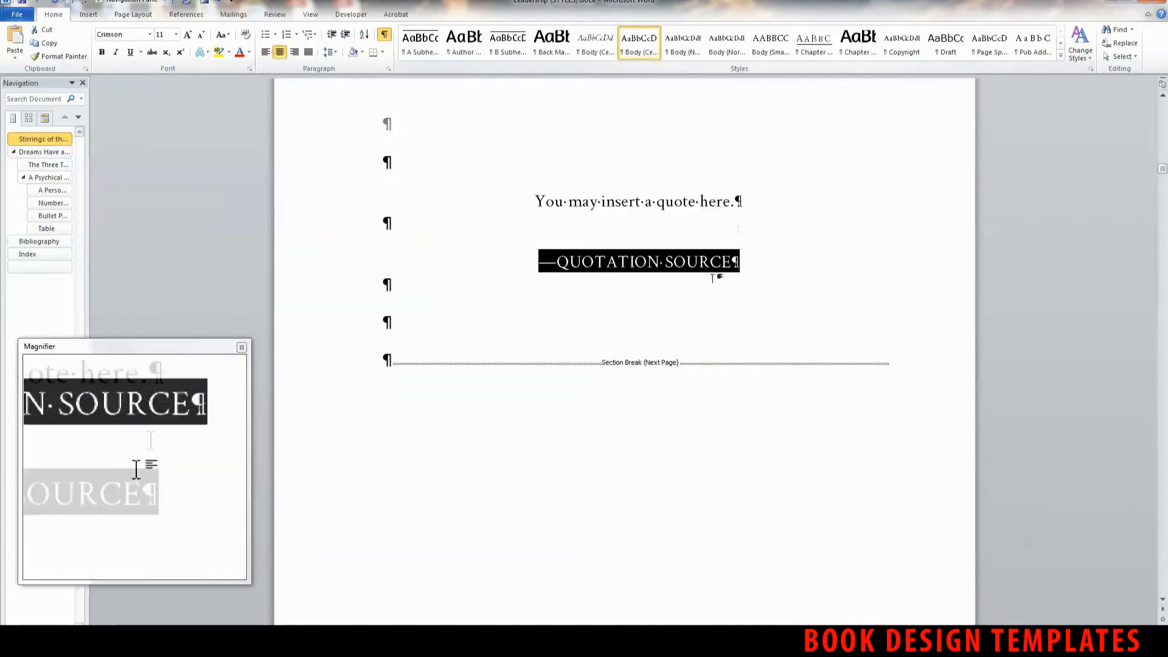